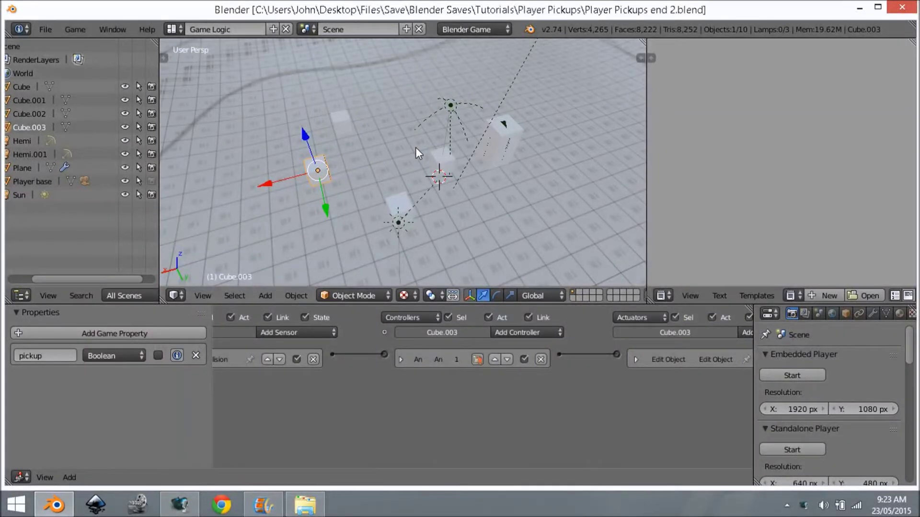
Test-play the game from the camera view, walking the player forward, then replay it.
{"action": "middle_click_drag", "start_coordinate": [413, 153], "coordinate": [415, 209]}
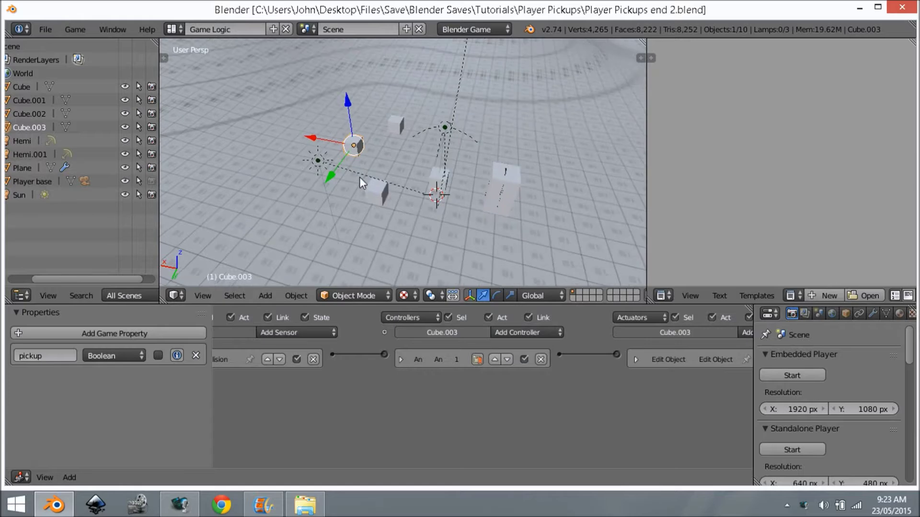
{"action": "key", "text": "KP_0"}
{"action": "key", "text": "p"}
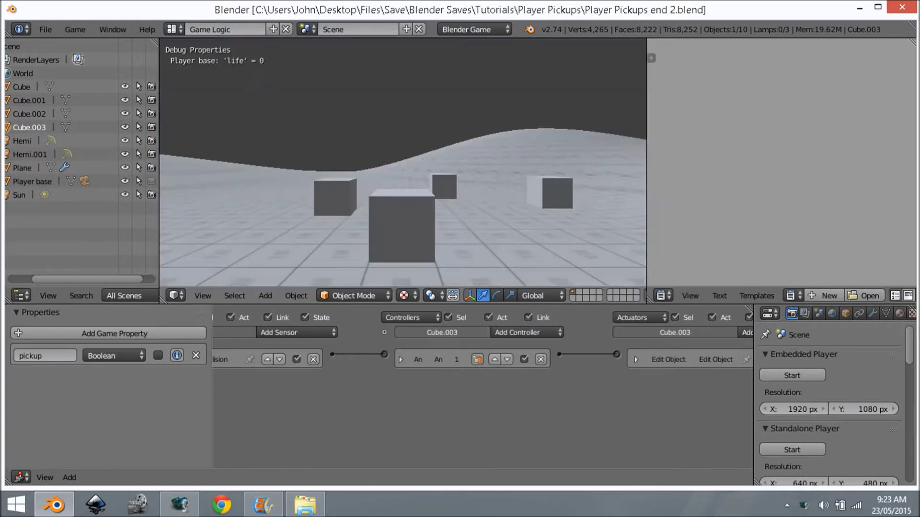
{"action": "key", "text": "w"}
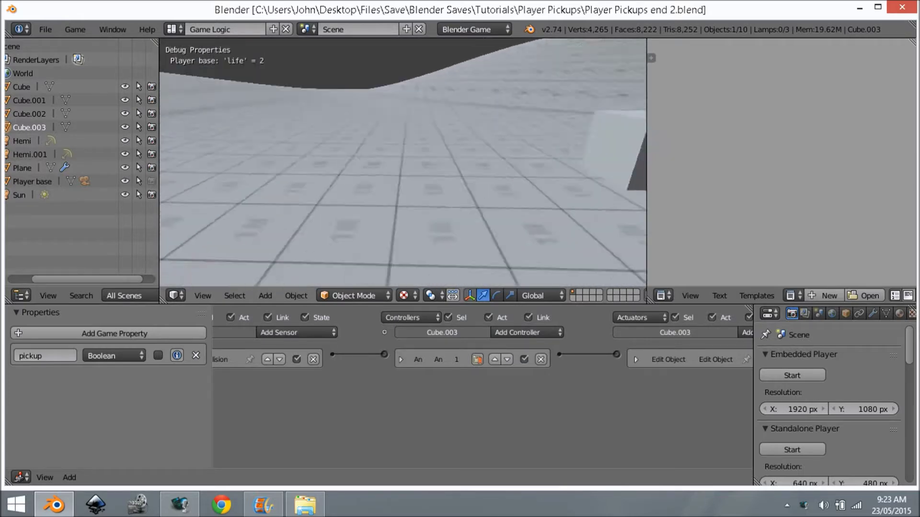
{"action": "key", "text": "w"}
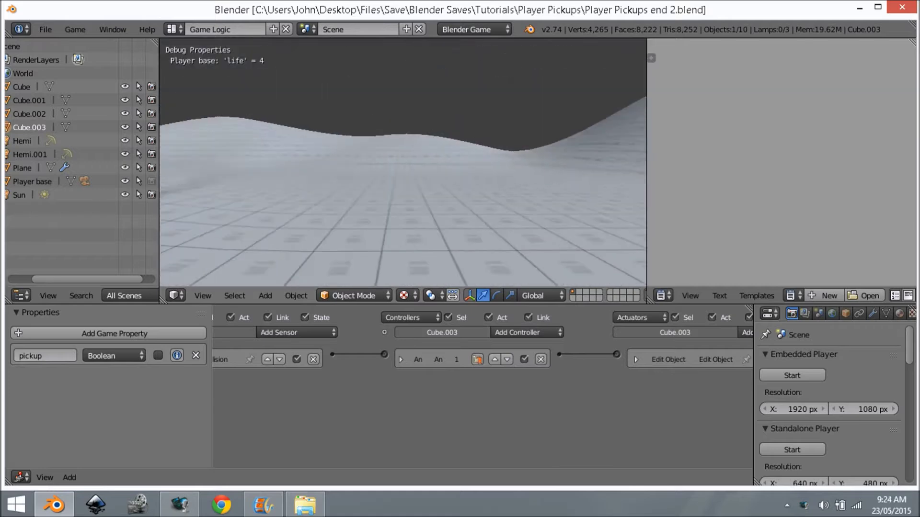
{"action": "key", "text": "w"}
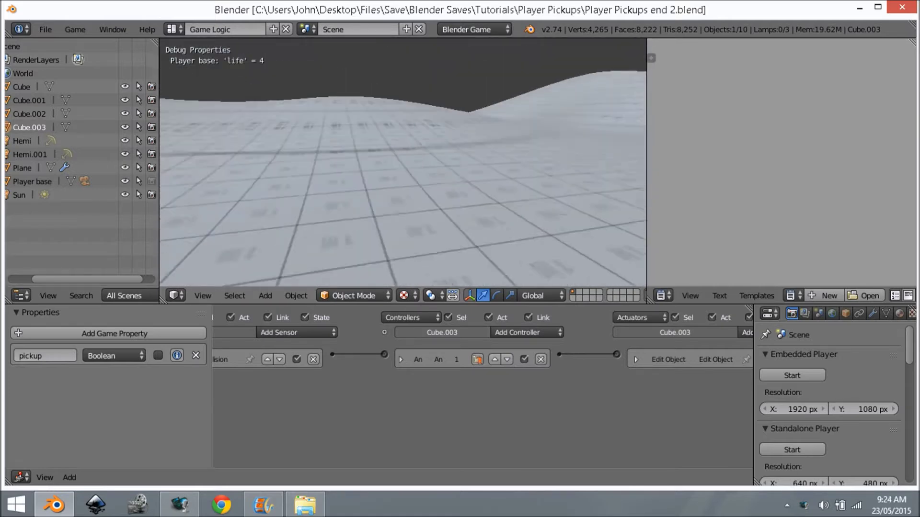
{"action": "key", "text": "w"}
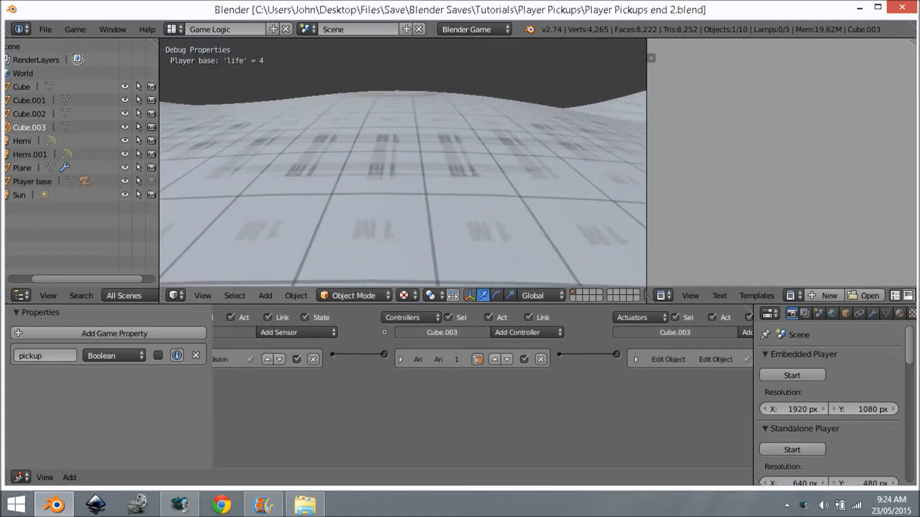
{"action": "key", "text": "Escape"}
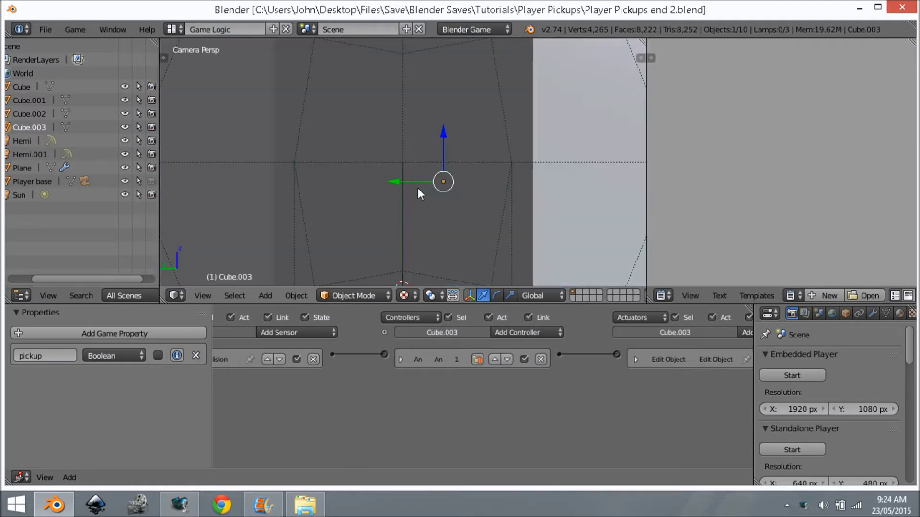
{"action": "key", "text": "p"}
{"action": "key", "text": "w"}
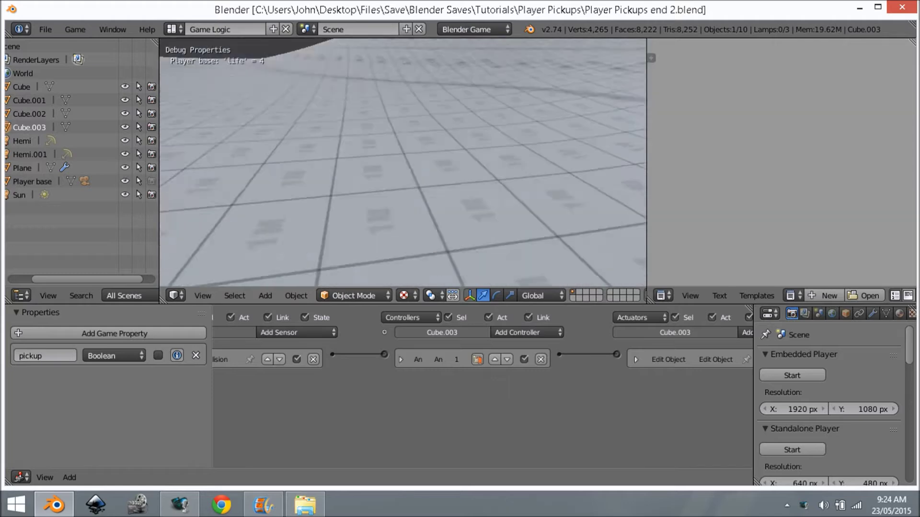
{"action": "key", "text": "Escape"}
Orbit down toward Player base, then run the starter game once more from the camera.
{"action": "middle_click_drag", "start_coordinate": [416, 187], "coordinate": [498, 177]}
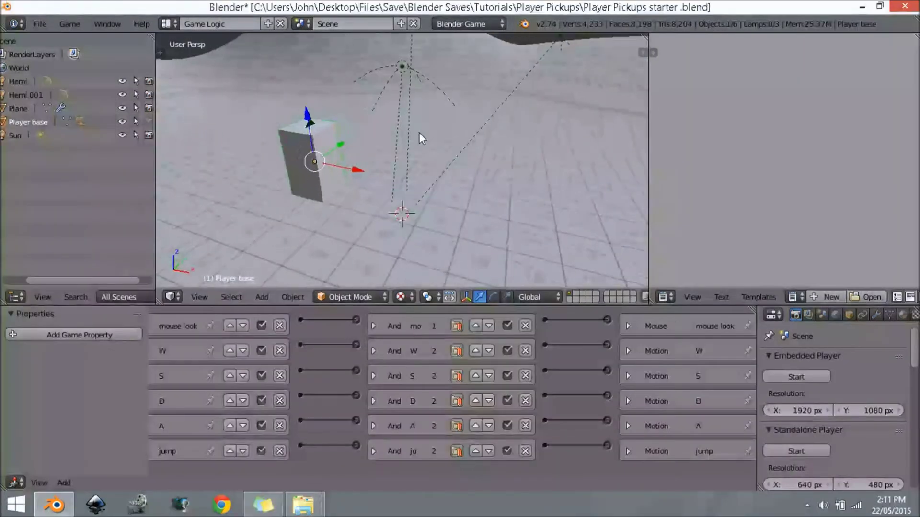
{"action": "middle_click_drag", "start_coordinate": [422, 139], "coordinate": [499, 155]}
{"action": "key", "text": "KP_0"}
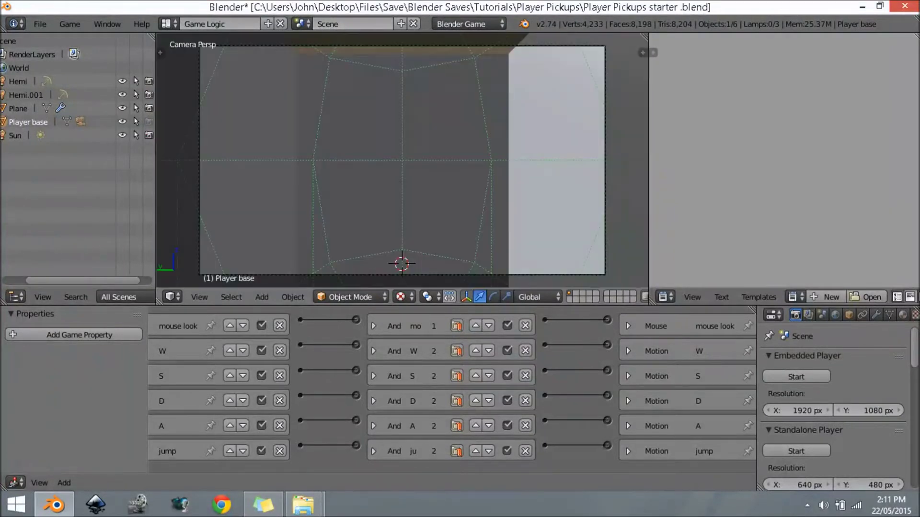
{"action": "key", "text": "p"}
{"action": "key", "text": "w"}
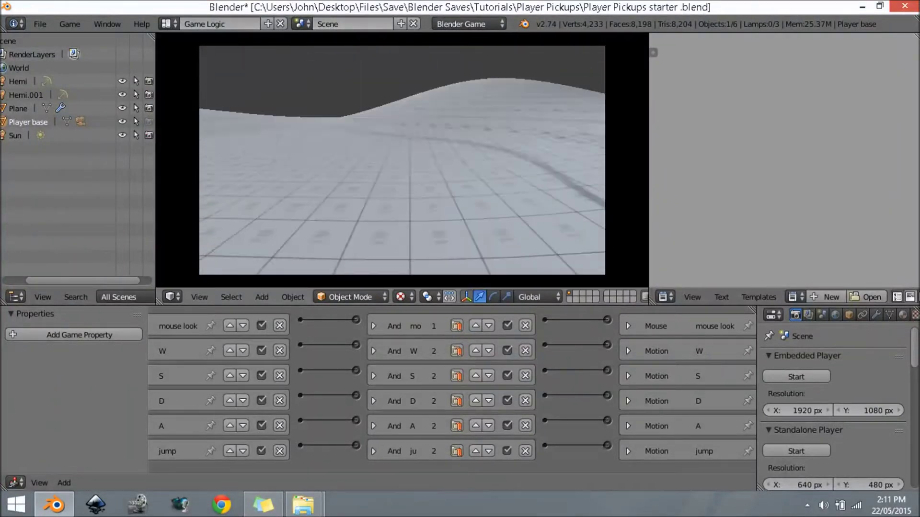
{"action": "key", "text": "Escape"}
Orbit around the Player base box to inspect it from all sides.
{"action": "middle_click_drag", "start_coordinate": [562, 192], "coordinate": [437, 167]}
{"action": "middle_click_drag", "start_coordinate": [368, 179], "coordinate": [368, 142]}
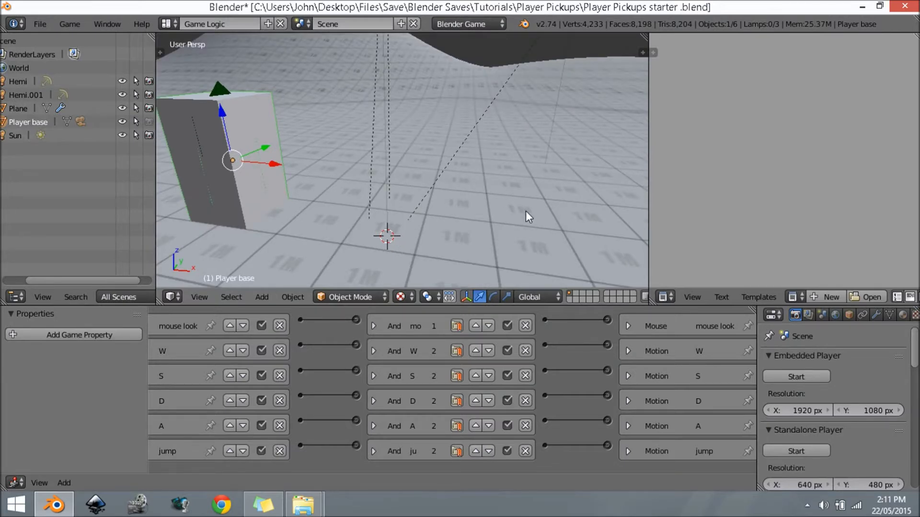
{"action": "middle_click_drag", "start_coordinate": [527, 215], "coordinate": [308, 230]}
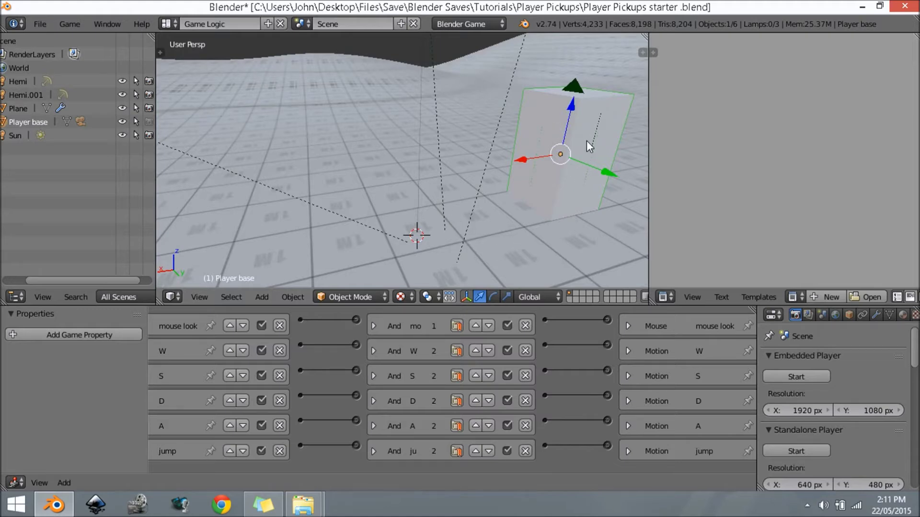
{"action": "middle_click_drag", "start_coordinate": [567, 169], "coordinate": [394, 174]}
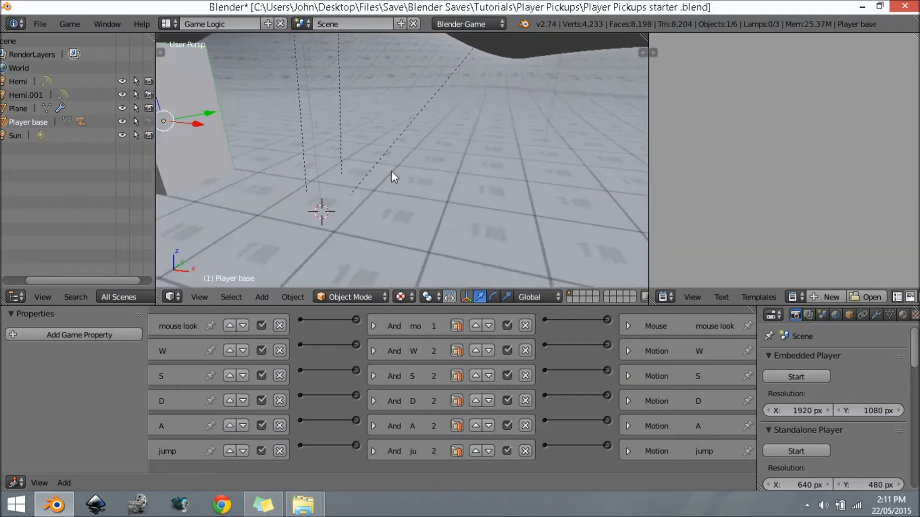
Add a cube mesh and raise it 1 unit along Z.
{"action": "key", "text": "shift+a"}
{"action": "mouse_move", "coordinate": [391, 171]}
{"action": "left_click", "coordinate": [433, 187]}
{"action": "key", "text": "g"}
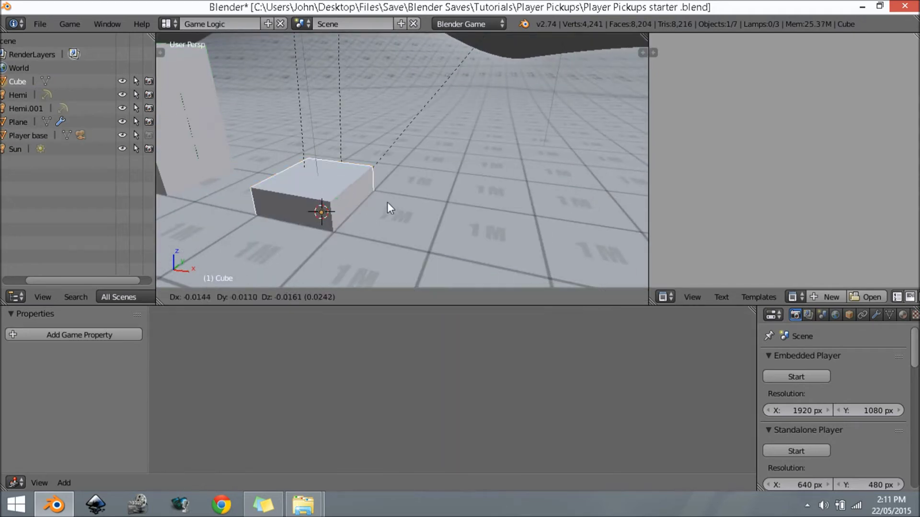
{"action": "key", "text": "z"}
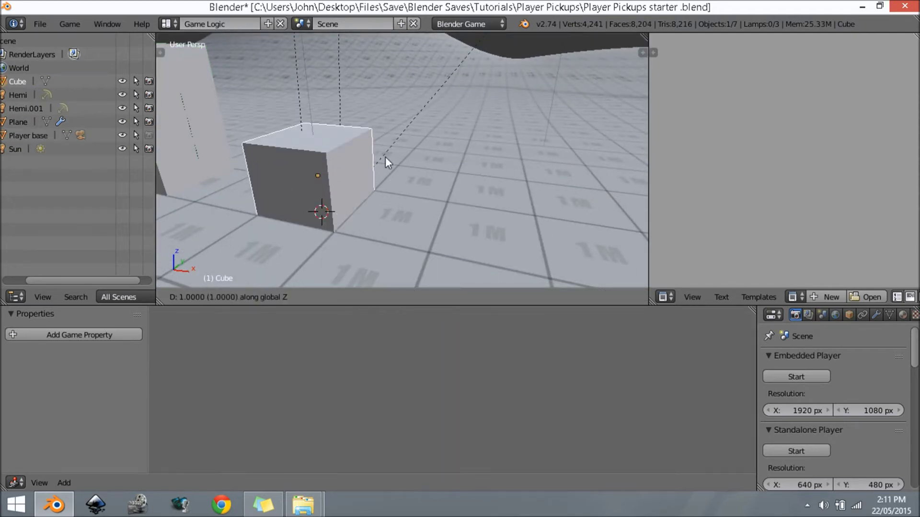
{"action": "left_click", "coordinate": [388, 134]}
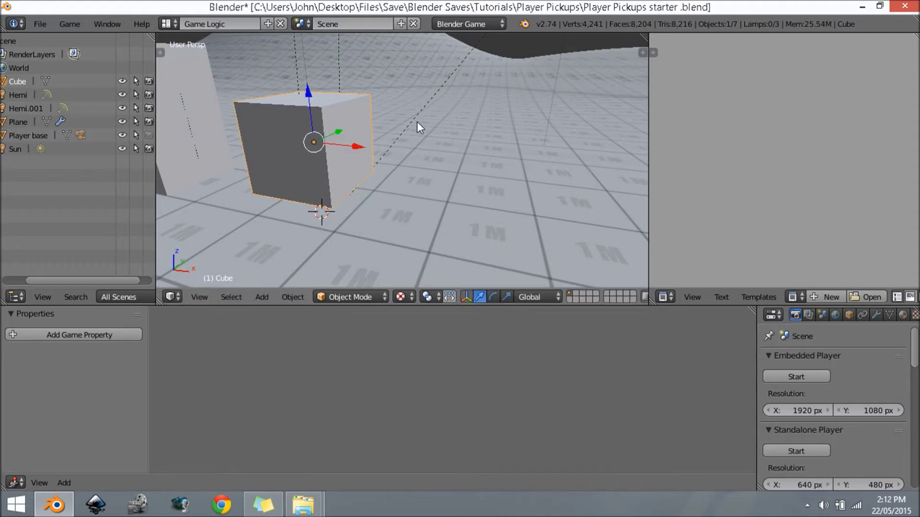
Scale the new cube down to pickup size, then deselect everything.
{"action": "key", "text": "KP_Decimal"}
{"action": "scroll", "coordinate": [484, 182], "scroll_direction": "down", "scroll_amount": 4}
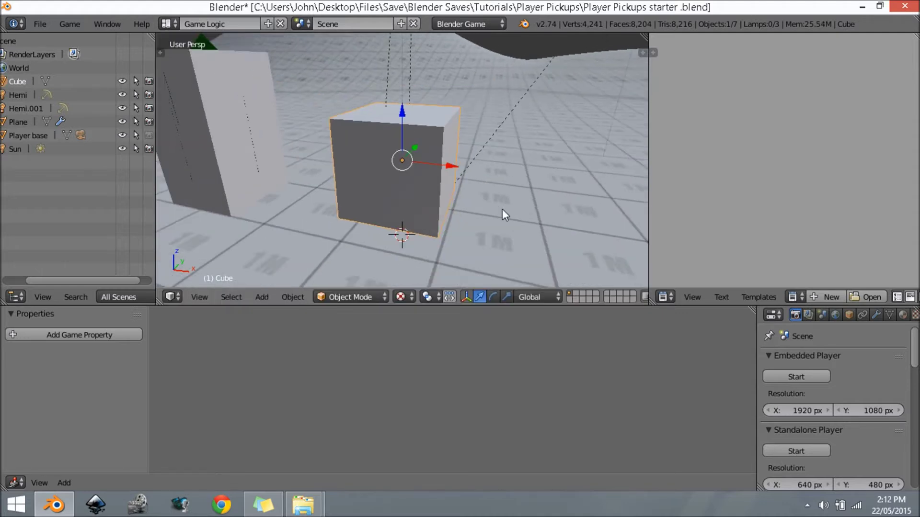
{"action": "key", "text": "s"}
{"action": "left_click", "coordinate": [471, 201]}
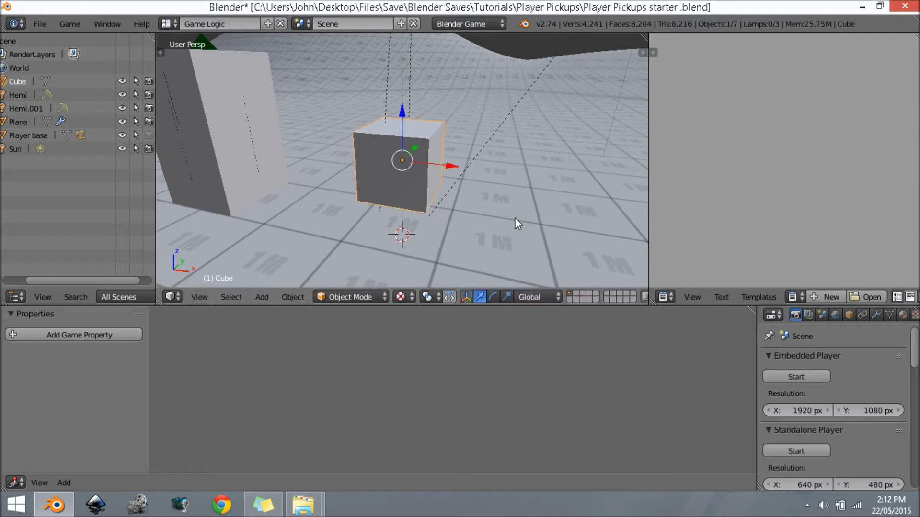
{"action": "middle_click_drag", "start_coordinate": [515, 218], "coordinate": [372, 176]}
{"action": "scroll", "coordinate": [370, 203], "scroll_direction": "down", "scroll_amount": 3}
{"action": "key", "text": "a"}
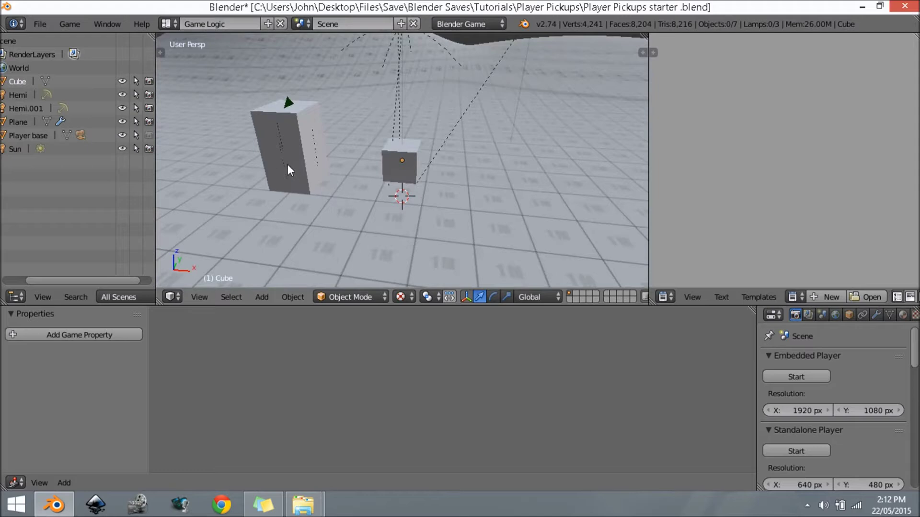
Select the small cube and add a Boolean game property to it.
{"action": "right_click", "coordinate": [404, 160]}
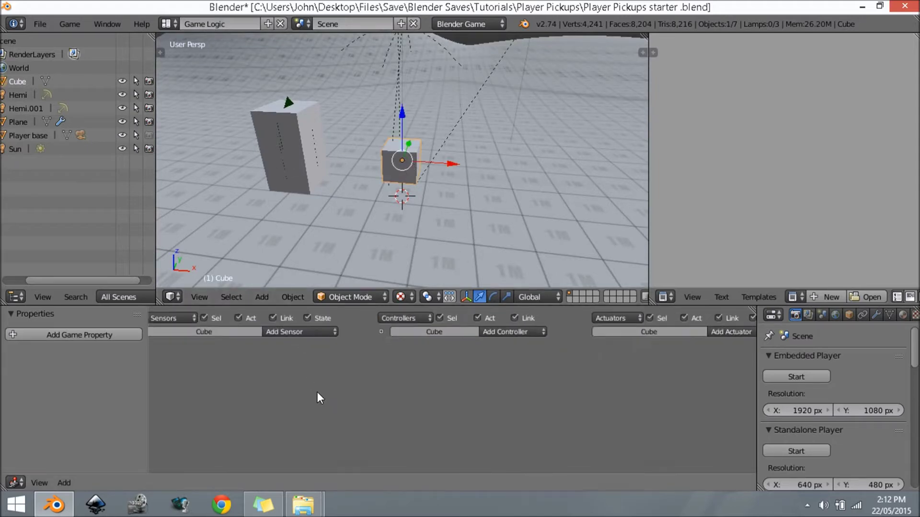
{"action": "left_click", "coordinate": [108, 331]}
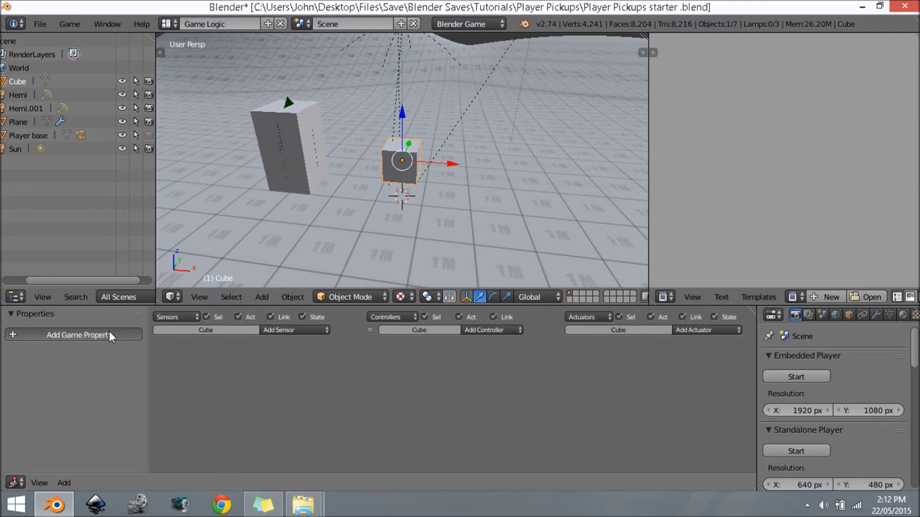
{"action": "left_click", "coordinate": [63, 357]}
{"action": "left_click", "coordinate": [76, 341]}
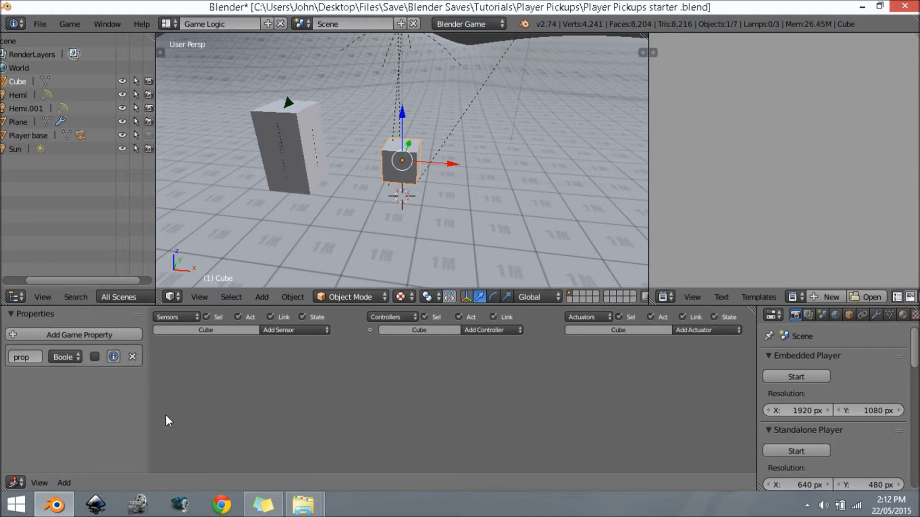
{"action": "left_click_drag", "start_coordinate": [147, 406], "coordinate": [206, 406]}
Name the property 'pickup', then select the tall Player base box.
{"action": "left_click", "coordinate": [46, 357]}
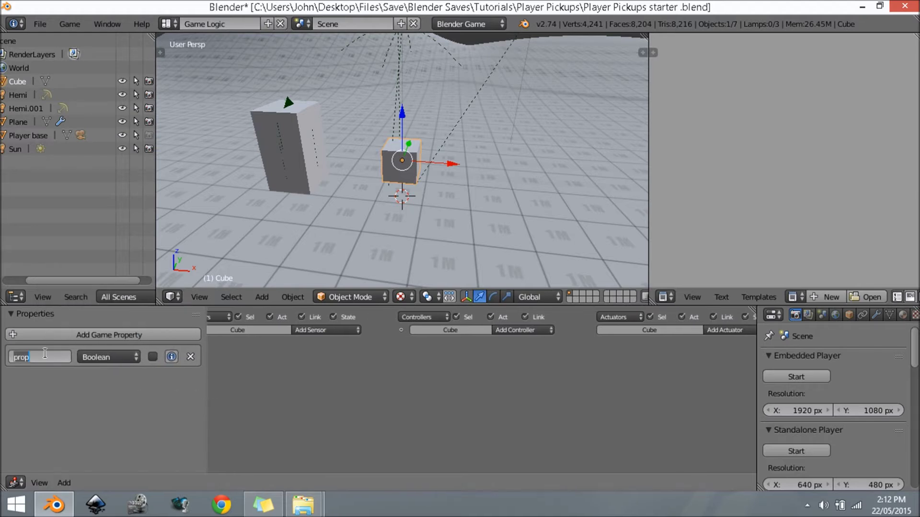
{"action": "type", "text": "p"}
{"action": "type", "text": "uc"}
{"action": "type", "text": "kup"}
{"action": "key", "text": "BackSpace"}
{"action": "key", "text": "BackSpace"}
{"action": "key", "text": "BackSpace"}
{"action": "key", "text": "BackSpace"}
{"action": "key", "text": "BackSpace"}
{"action": "key", "text": "BackSpace"}
{"action": "type", "text": "pickup"}
{"action": "key", "text": "Return"}
{"action": "scroll", "coordinate": [423, 188], "scroll_direction": "up", "scroll_amount": 3}
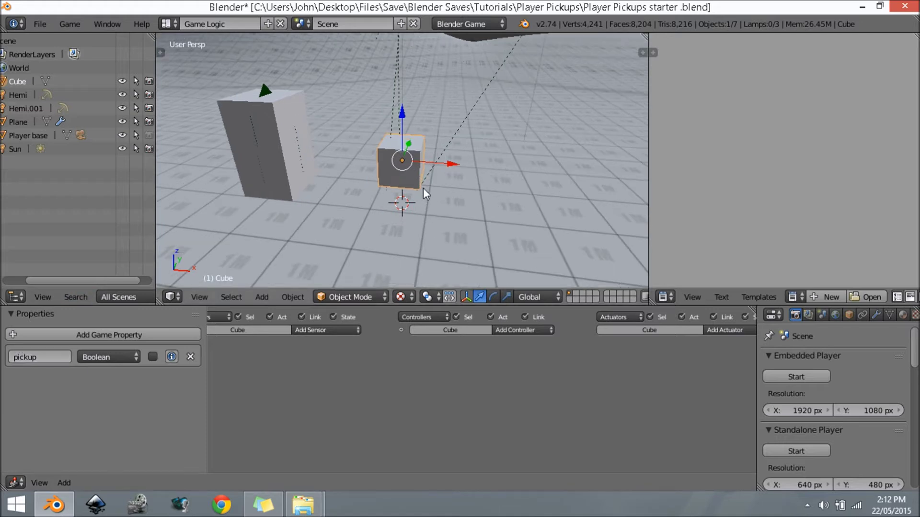
{"action": "right_click", "coordinate": [283, 165]}
Give Player base a Boolean game property named 'player'.
{"action": "left_click", "coordinate": [135, 336]}
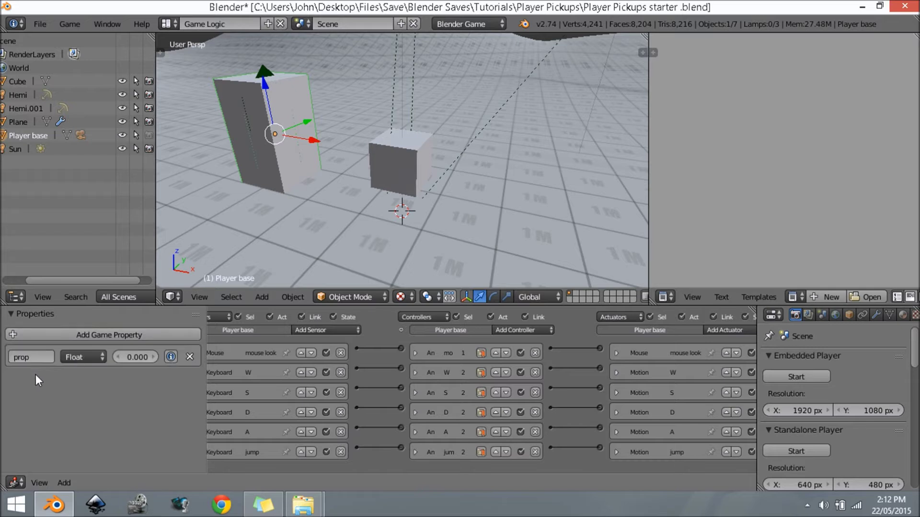
{"action": "left_click", "coordinate": [95, 360]}
{"action": "left_click", "coordinate": [98, 343]}
{"action": "left_click", "coordinate": [45, 357]}
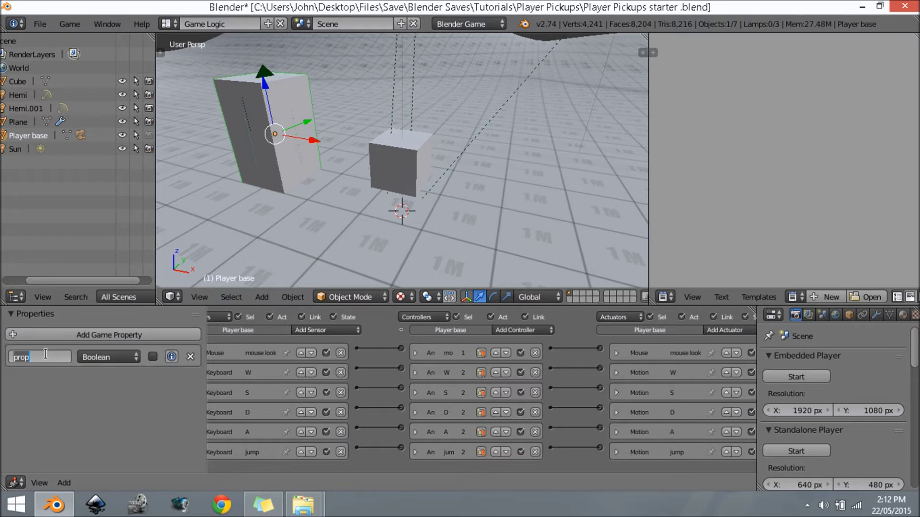
{"action": "type", "text": "player"}
{"action": "key", "text": "Return"}
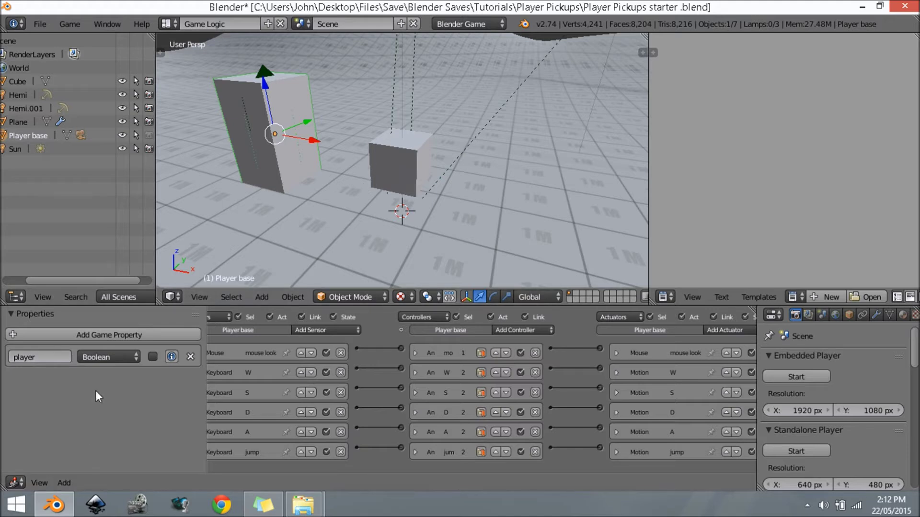
Reselect the small cube and confirm its 'pickup' property is Boolean.
{"action": "right_click", "coordinate": [392, 170]}
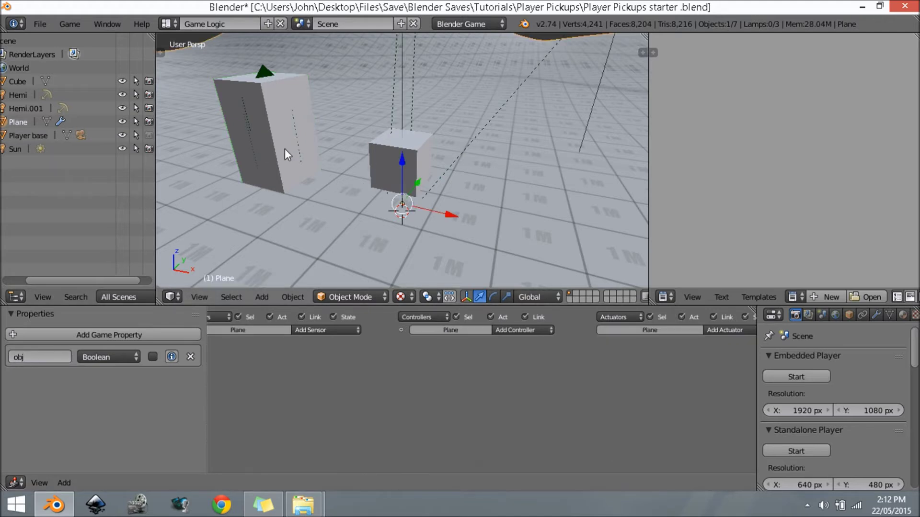
{"action": "right_click", "coordinate": [286, 154]}
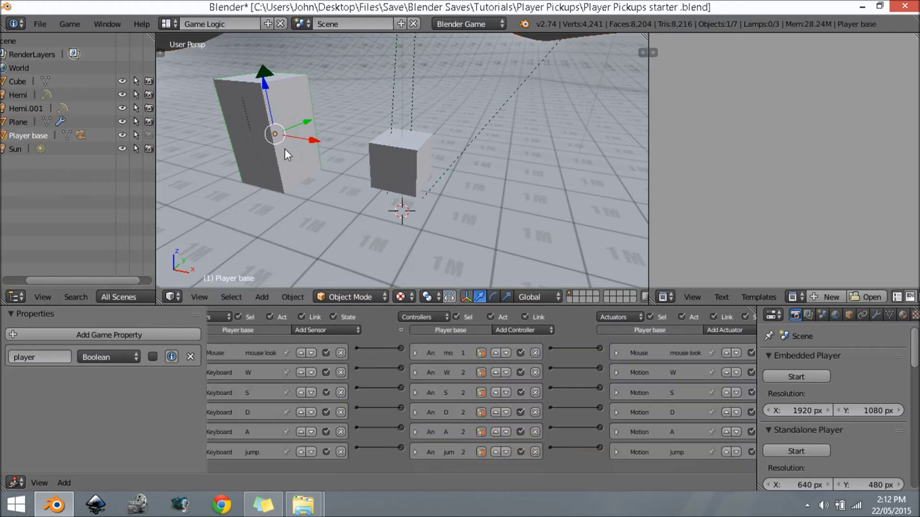
{"action": "right_click", "coordinate": [401, 173]}
{"action": "left_click", "coordinate": [105, 357]}
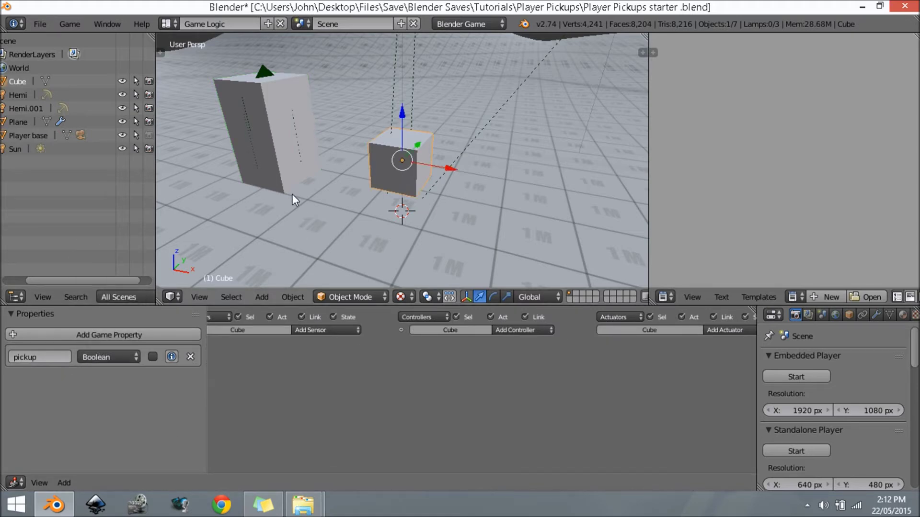
{"action": "middle_click_drag", "start_coordinate": [292, 194], "coordinate": [355, 249]}
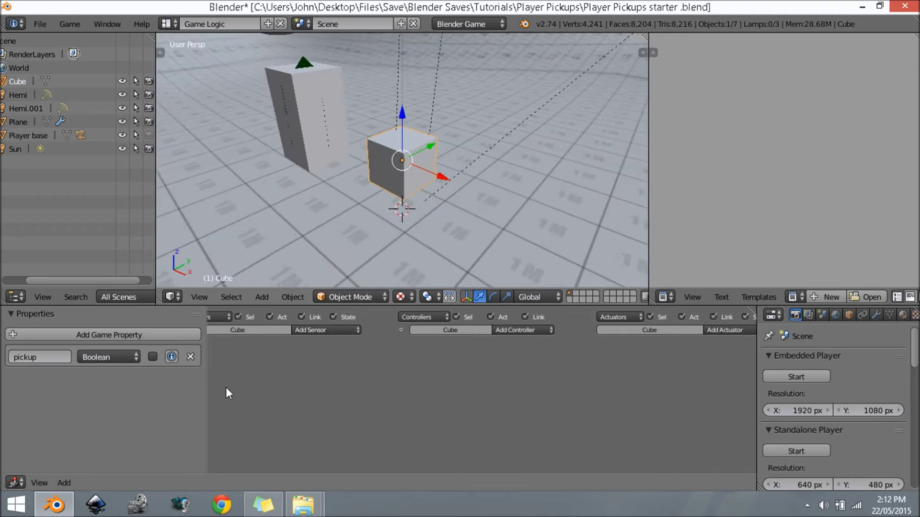
{"action": "scroll", "coordinate": [330, 404], "scroll_direction": "down", "scroll_amount": 1}
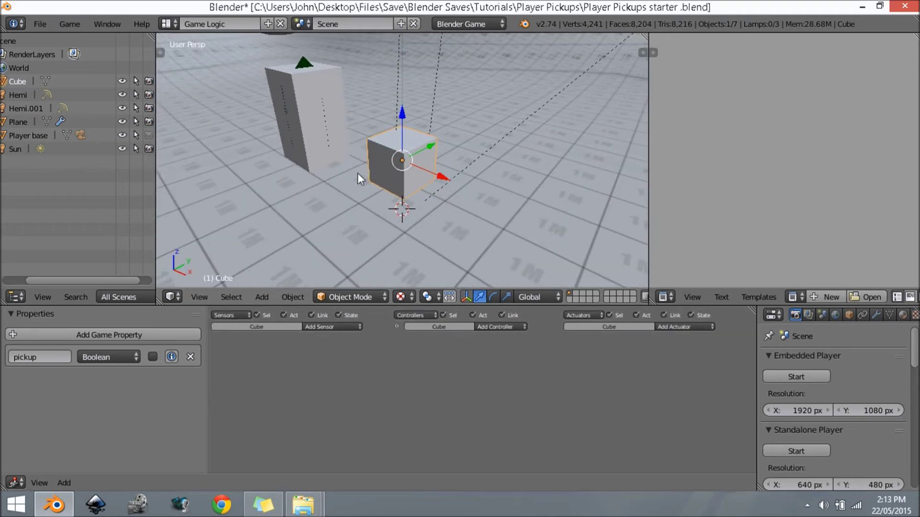
{"action": "middle_click_drag", "start_coordinate": [360, 179], "coordinate": [479, 183]}
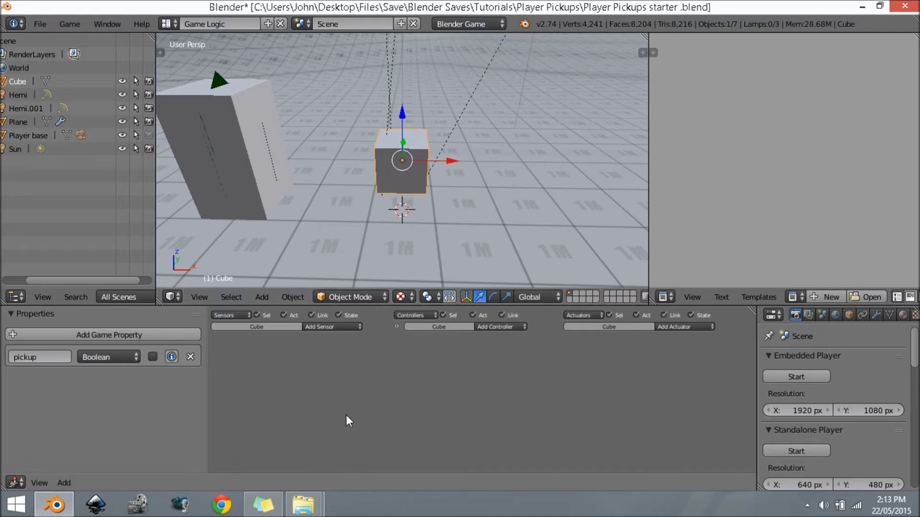
Add a Collision sensor to the cube detecting the 'player' property, and fold the brick.
{"action": "scroll", "coordinate": [345, 414], "scroll_direction": "up", "scroll_amount": 3}
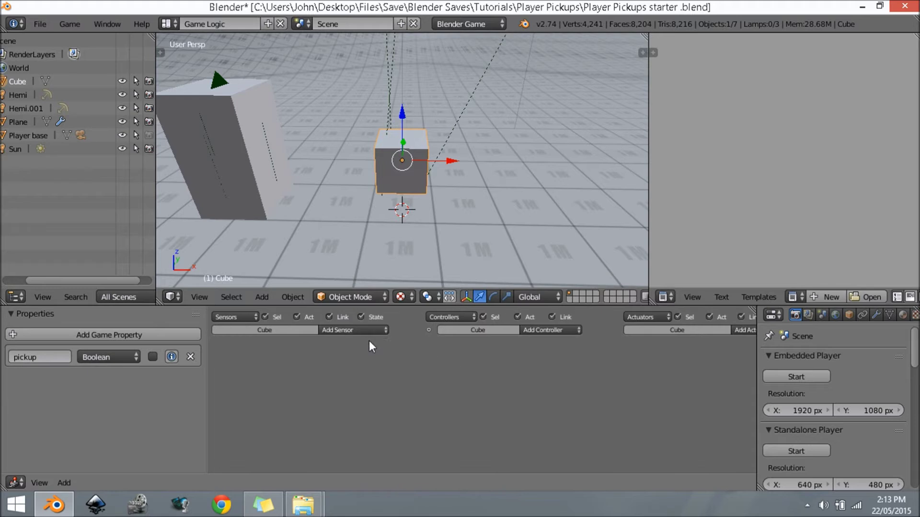
{"action": "left_click", "coordinate": [375, 331]}
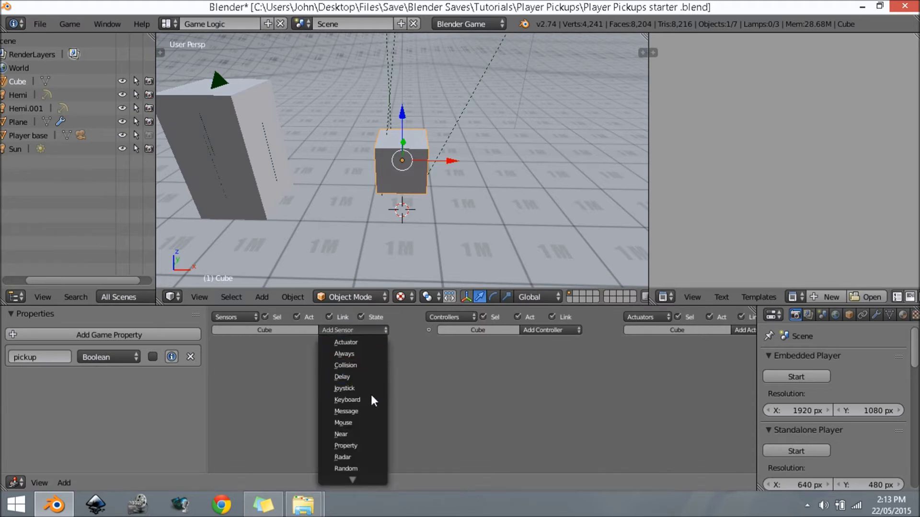
{"action": "left_click", "coordinate": [364, 366]}
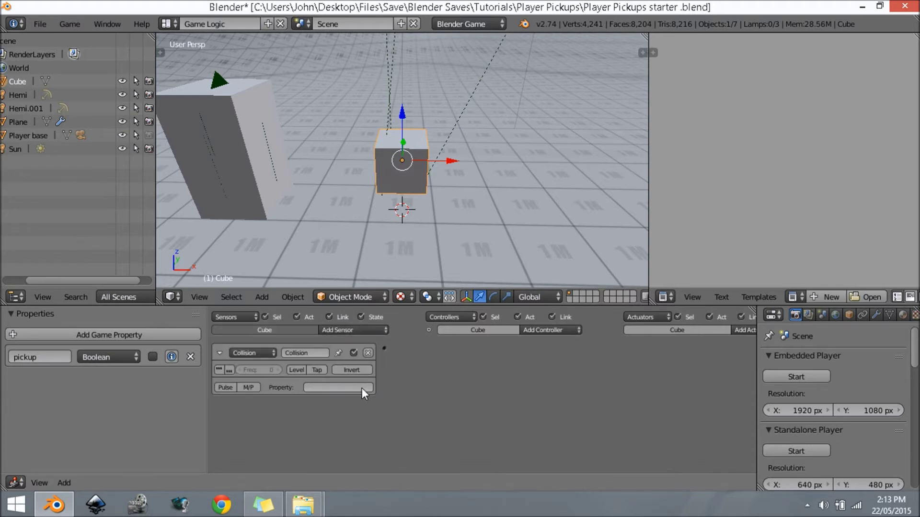
{"action": "left_click", "coordinate": [332, 388]}
{"action": "type", "text": "player"}
{"action": "key", "text": "Return"}
{"action": "left_click", "coordinate": [220, 352]}
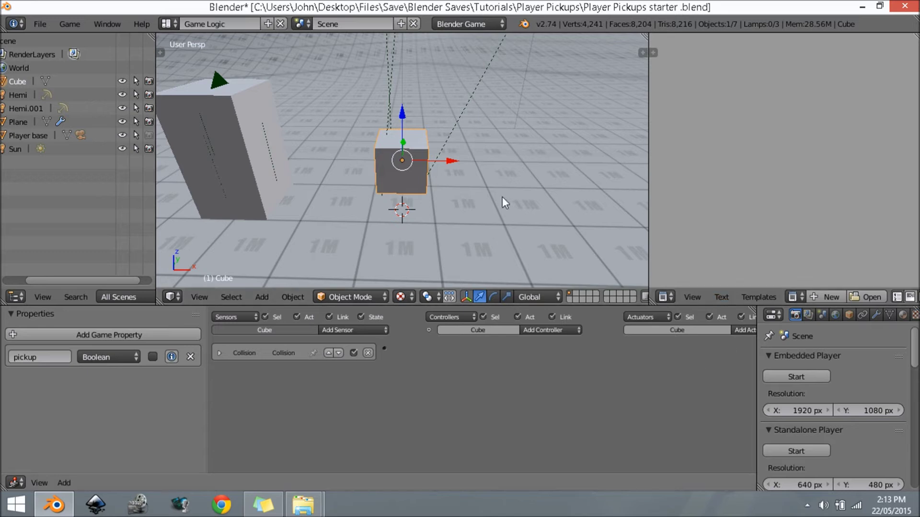
{"action": "middle_click_drag", "start_coordinate": [329, 151], "coordinate": [298, 142]}
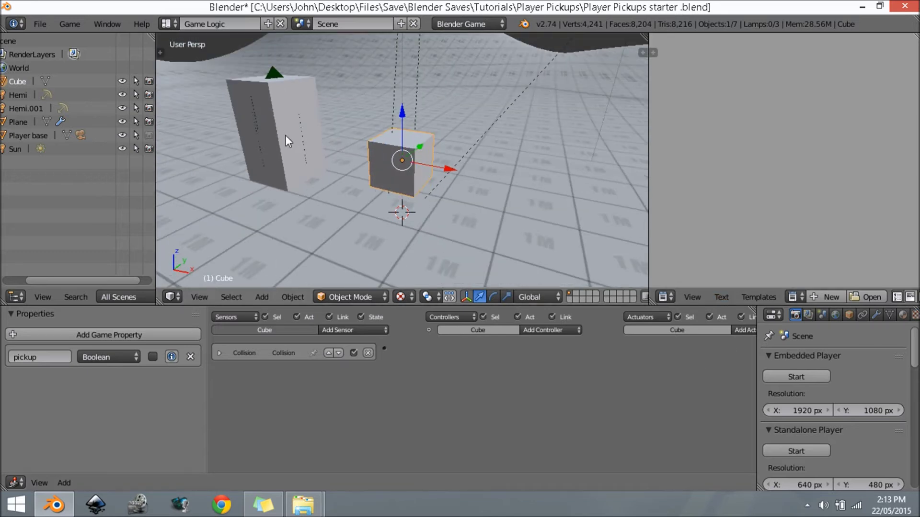
{"action": "middle_click_drag", "start_coordinate": [722, 357], "coordinate": [672, 350]}
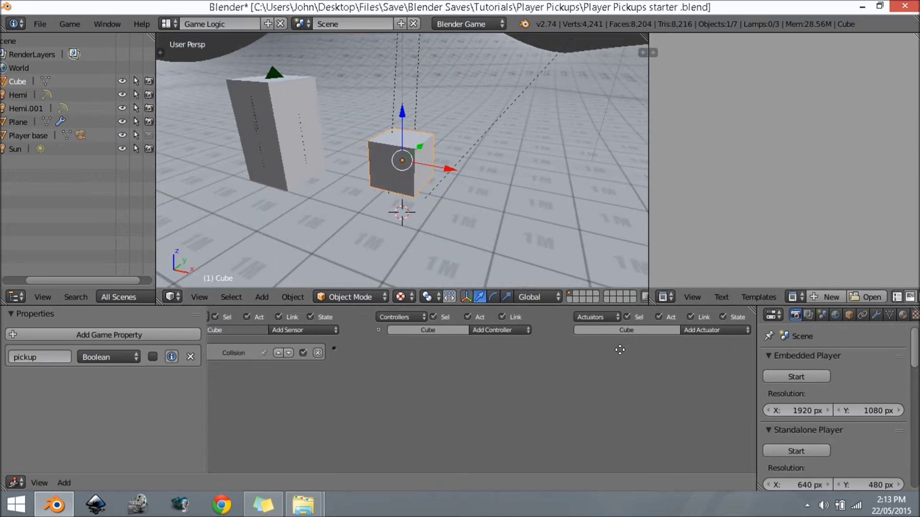
Add an Edit Object actuator in End Object mode and wire the Collision sensor to it.
{"action": "left_click", "coordinate": [717, 330]}
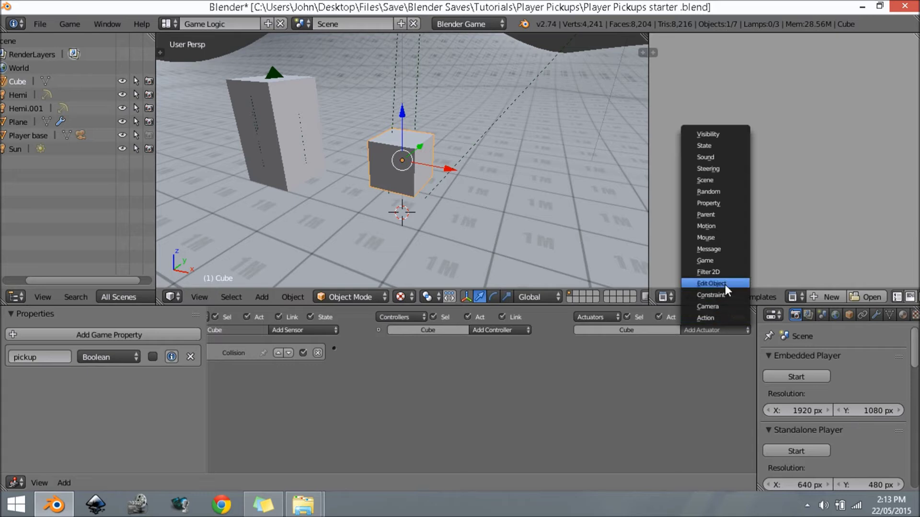
{"action": "left_click", "coordinate": [725, 285]}
{"action": "left_click", "coordinate": [706, 367]}
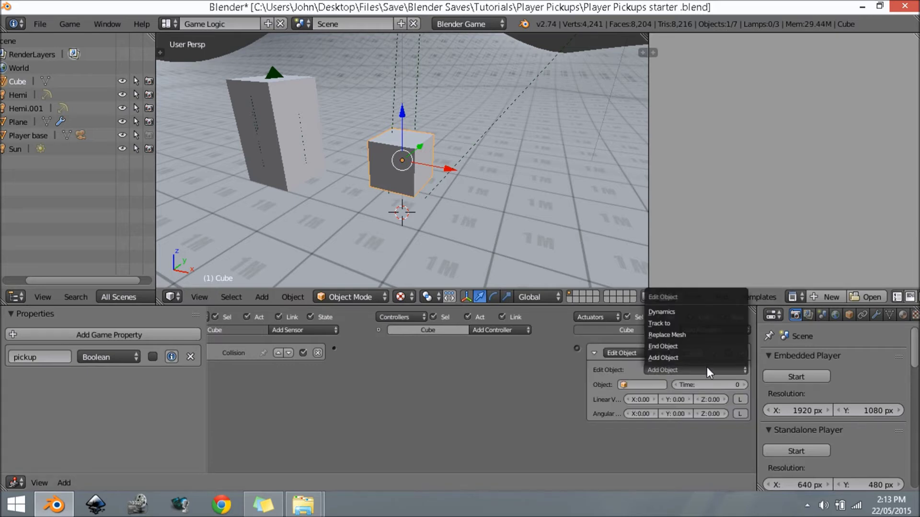
{"action": "left_click", "coordinate": [714, 344]}
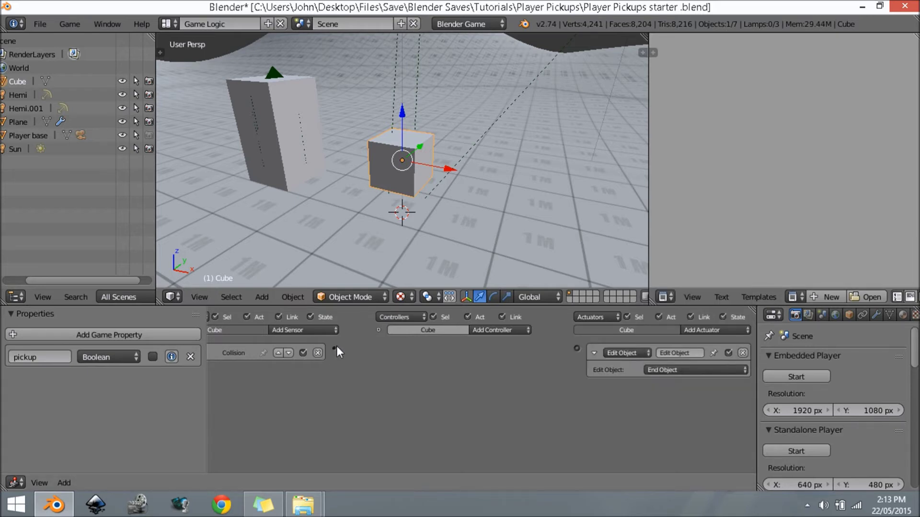
{"action": "mouse_move", "coordinate": [335, 347]}
{"action": "left_mouse_down"}
{"action": "mouse_move", "coordinate": [585, 347]}
{"action": "mouse_move", "coordinate": [335, 348]}
{"action": "left_mouse_up"}
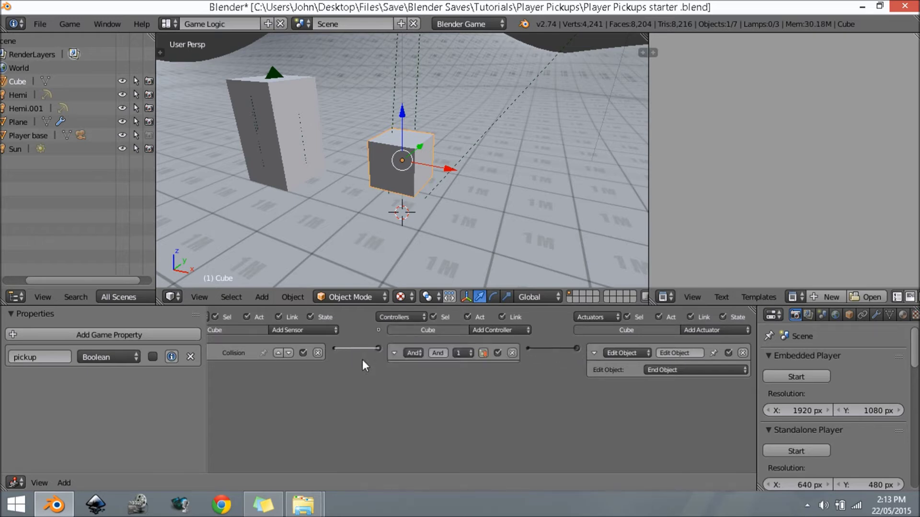
Fold the And controller and End Object actuator, then test-play from the camera view.
{"action": "left_click", "coordinate": [395, 353]}
{"action": "left_click", "coordinate": [593, 354]}
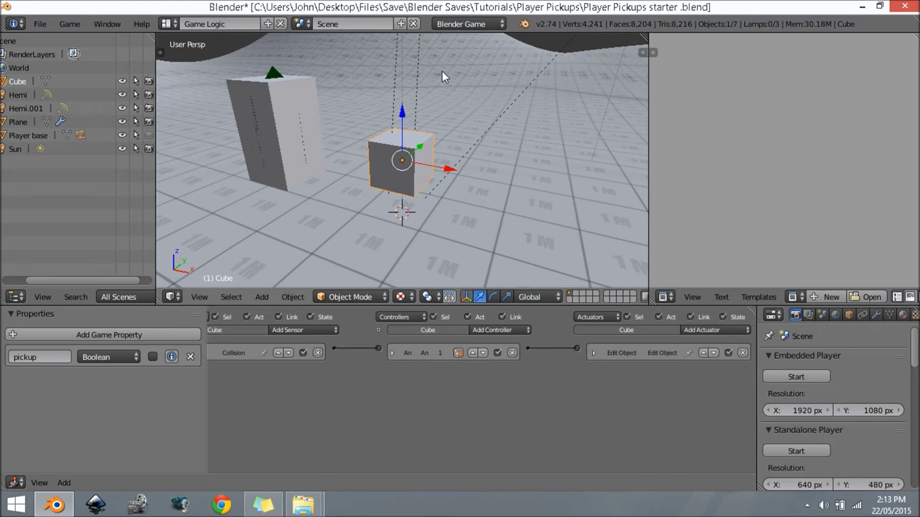
{"action": "key", "text": "KP_0"}
{"action": "key", "text": "p"}
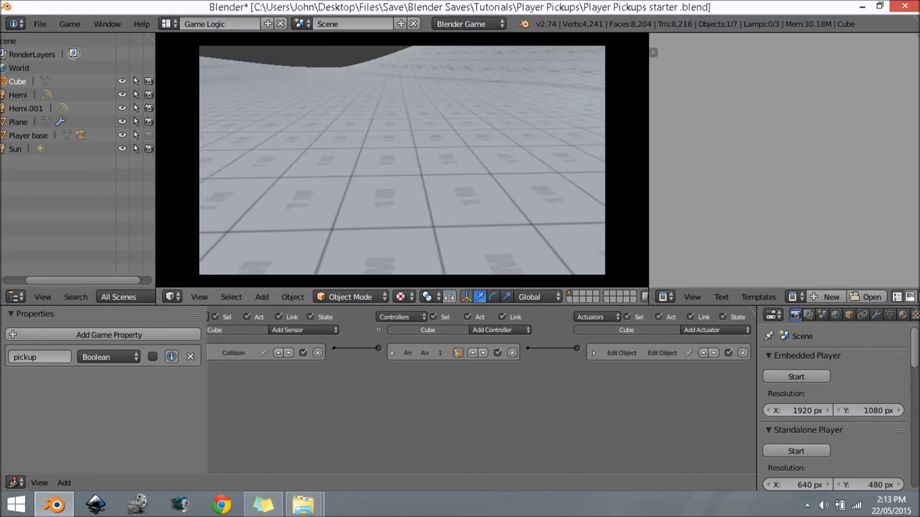
{"action": "key", "text": "Escape"}
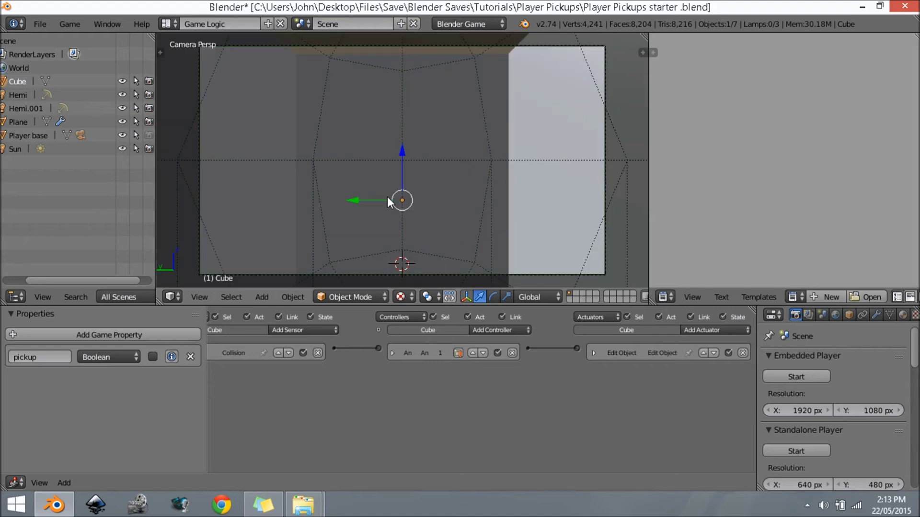
{"action": "middle_click_drag", "start_coordinate": [387, 197], "coordinate": [525, 194]}
Select the player box and centre the view and Sensors column on it.
{"action": "right_click", "coordinate": [533, 183]}
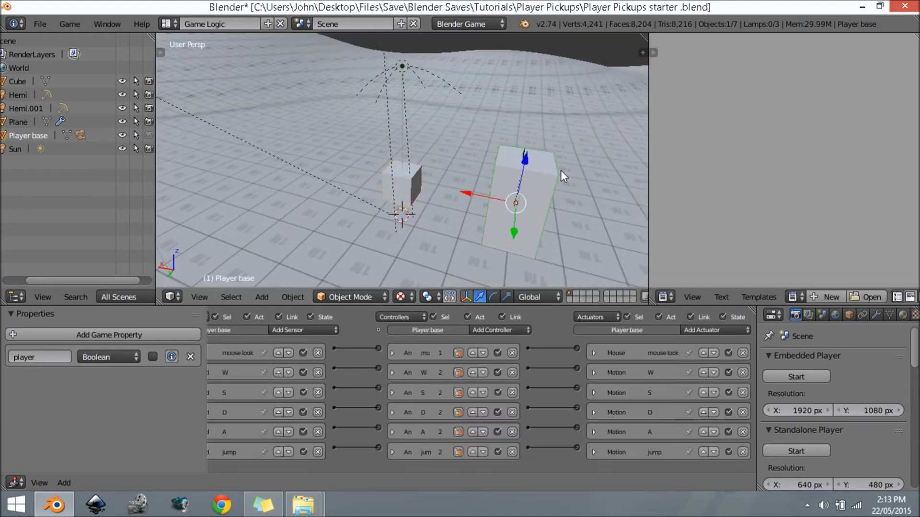
{"action": "key", "text": "KP_Decimal"}
{"action": "scroll", "coordinate": [372, 183], "scroll_direction": "up", "scroll_amount": 3}
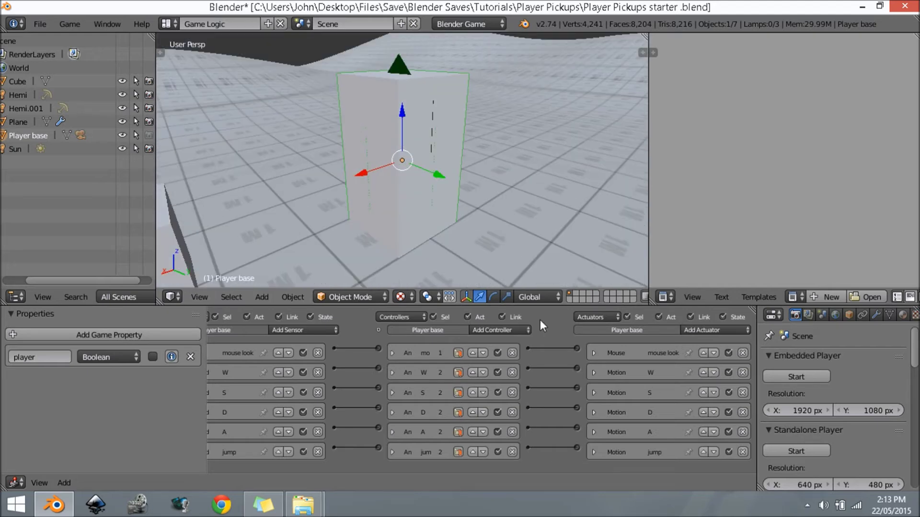
{"action": "middle_click_drag", "start_coordinate": [639, 336], "coordinate": [689, 332]}
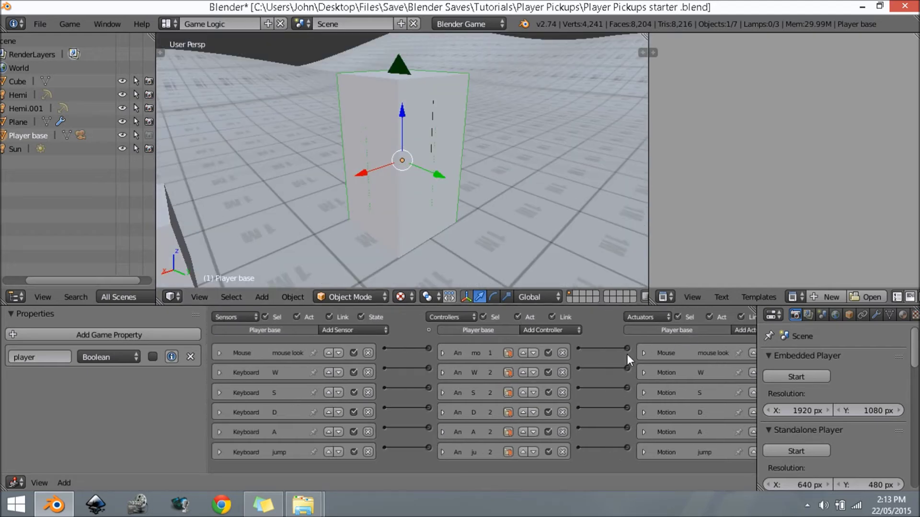
{"action": "scroll", "coordinate": [626, 354], "scroll_direction": "down", "scroll_amount": 2}
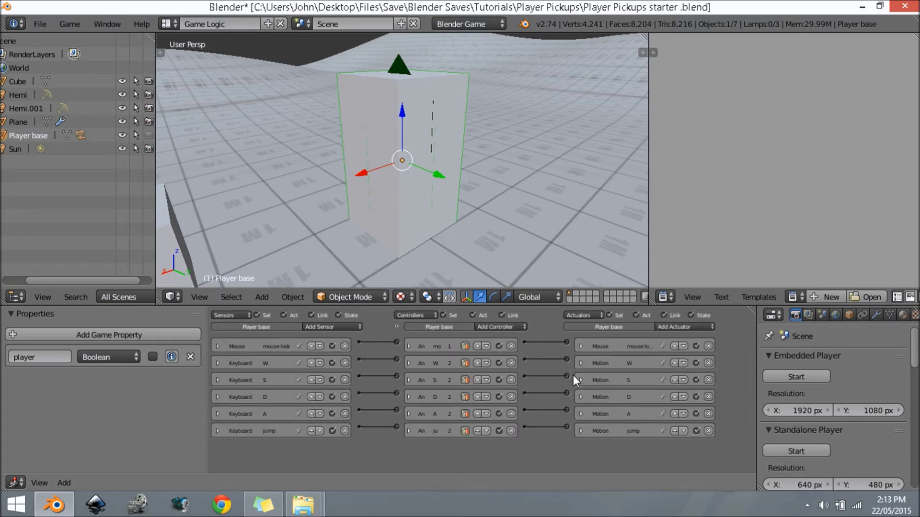
Add an Integer game property named 'life' to the player box.
{"action": "left_click", "coordinate": [167, 335]}
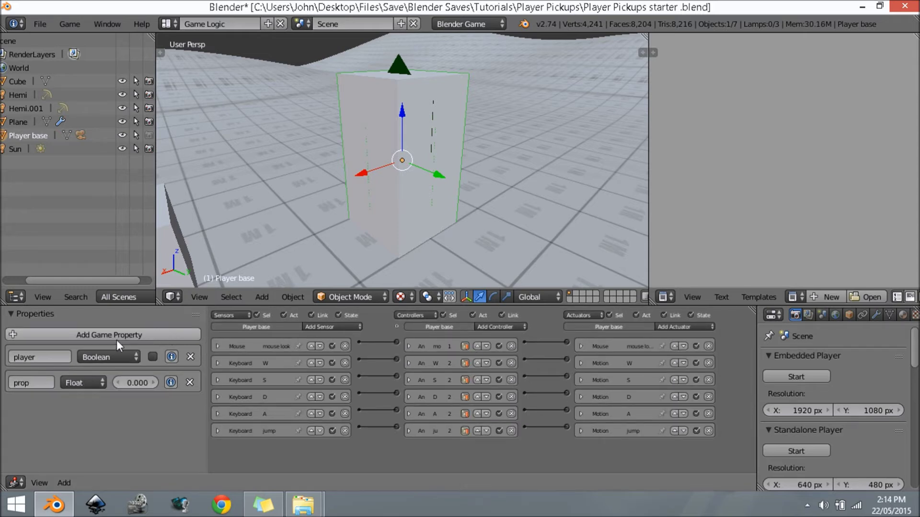
{"action": "left_click", "coordinate": [77, 383]}
{"action": "left_click", "coordinate": [91, 354]}
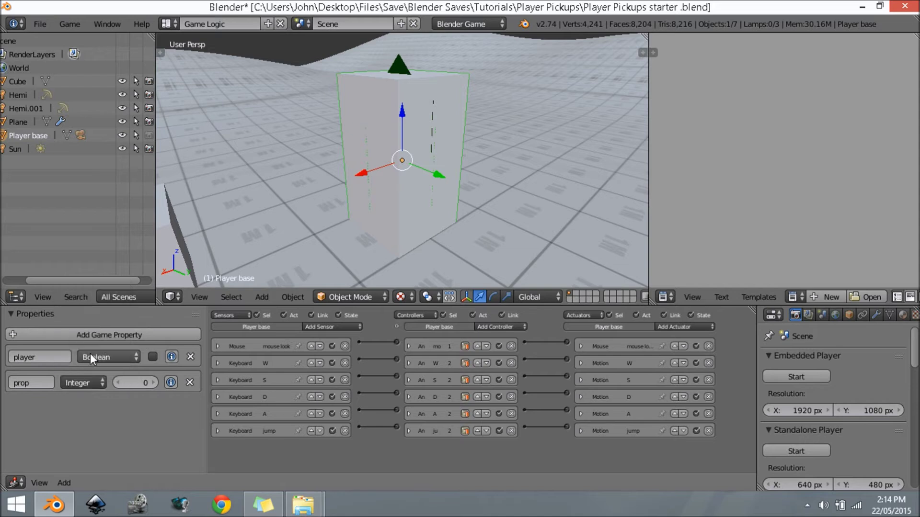
{"action": "left_click", "coordinate": [36, 378]}
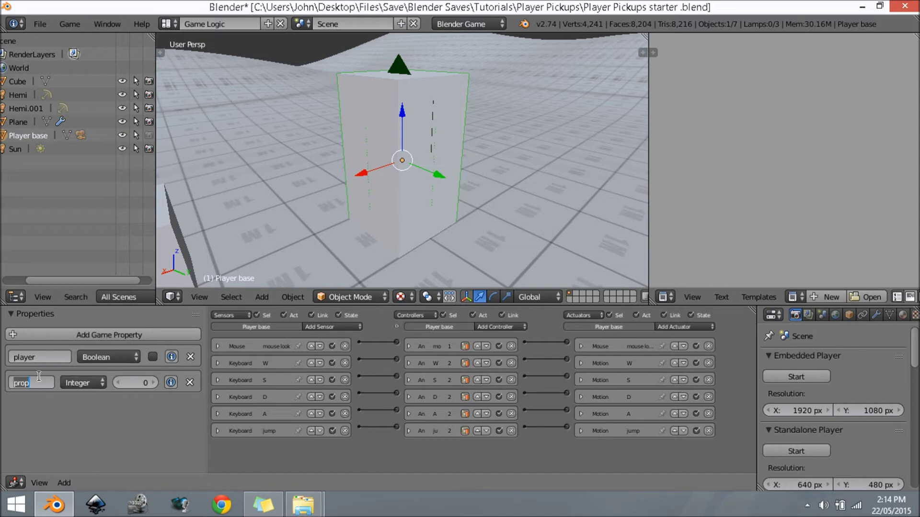
{"action": "type", "text": "lol"}
{"action": "key", "text": "BackSpace"}
{"action": "key", "text": "BackSpace"}
{"action": "type", "text": "ife"}
{"action": "key", "text": "Return"}
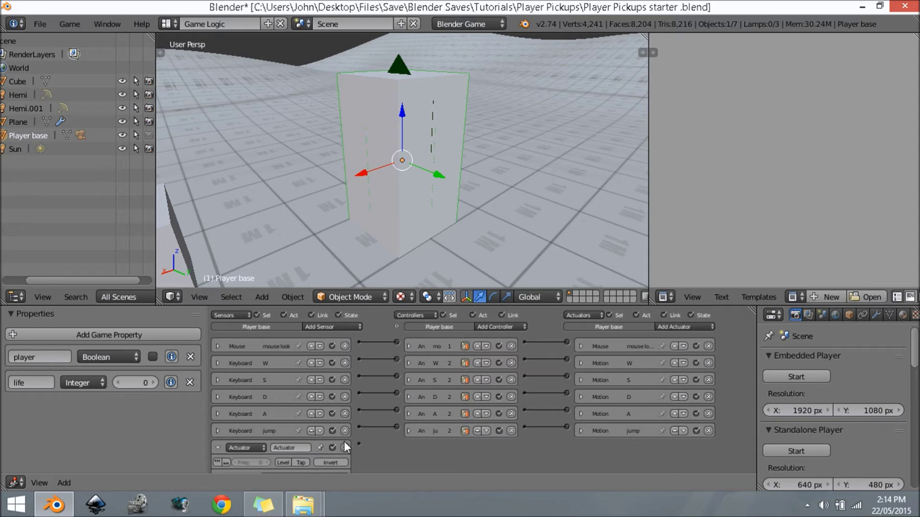
Replace the stray sensor with a folded Collision sensor for 'pickup' and add a Property actuator.
{"action": "left_click", "coordinate": [344, 448]}
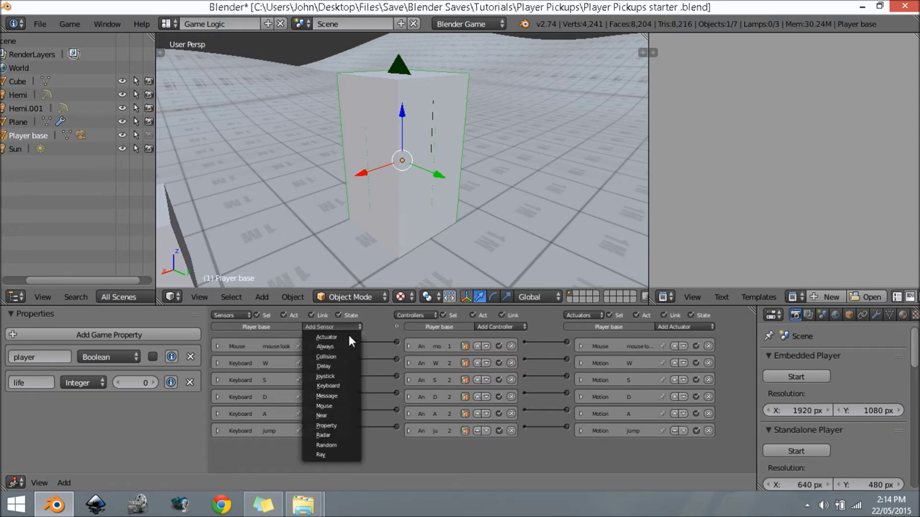
{"action": "left_click", "coordinate": [346, 356]}
{"action": "scroll", "coordinate": [335, 441], "scroll_direction": "down", "scroll_amount": 1}
{"action": "left_click", "coordinate": [323, 459]}
{"action": "type", "text": "i"}
{"action": "type", "text": "ick"}
{"action": "type", "text": "up"}
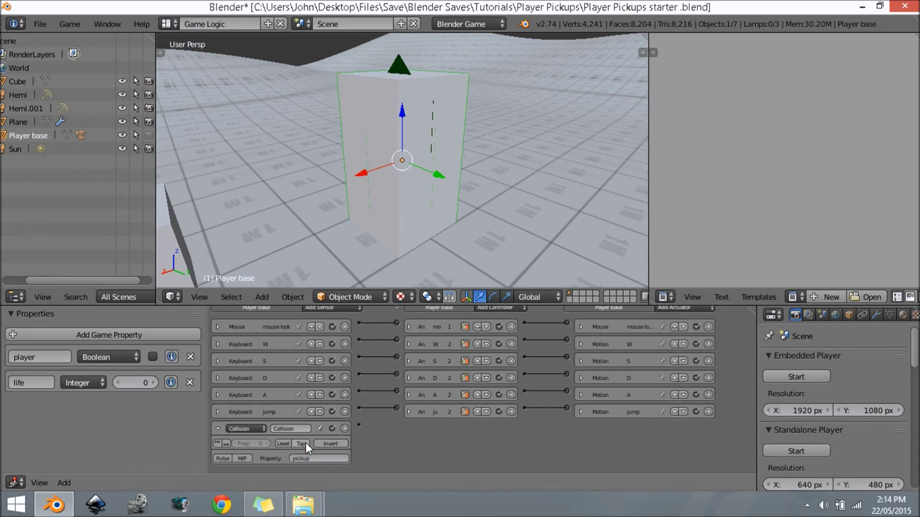
{"action": "left_click", "coordinate": [218, 430]}
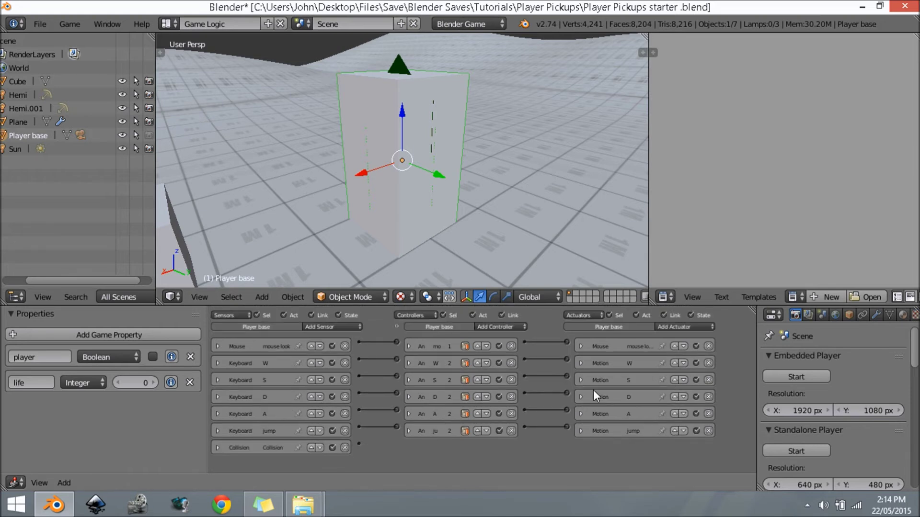
{"action": "left_click", "coordinate": [702, 326]}
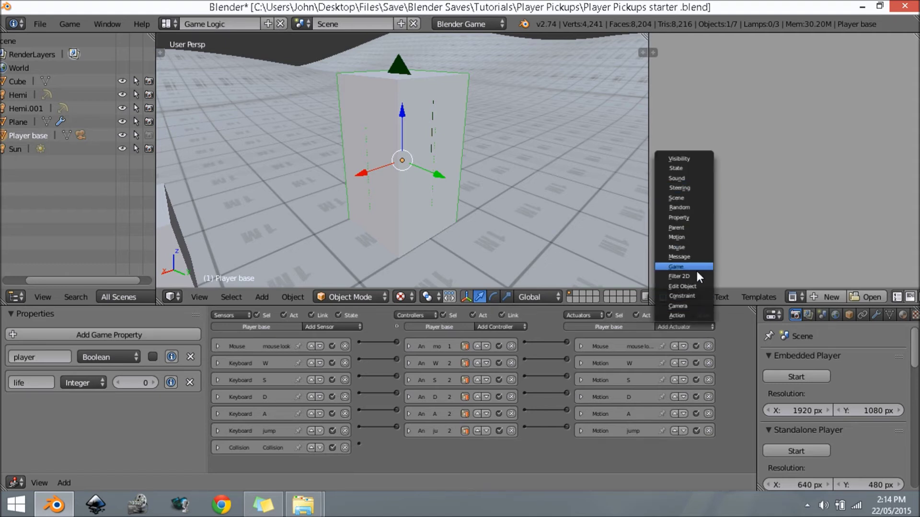
{"action": "left_click", "coordinate": [697, 218]}
Maximise the Logic Editor and point the Property actuator at the life property.
{"action": "scroll", "coordinate": [595, 341], "scroll_direction": "up", "scroll_amount": 3}
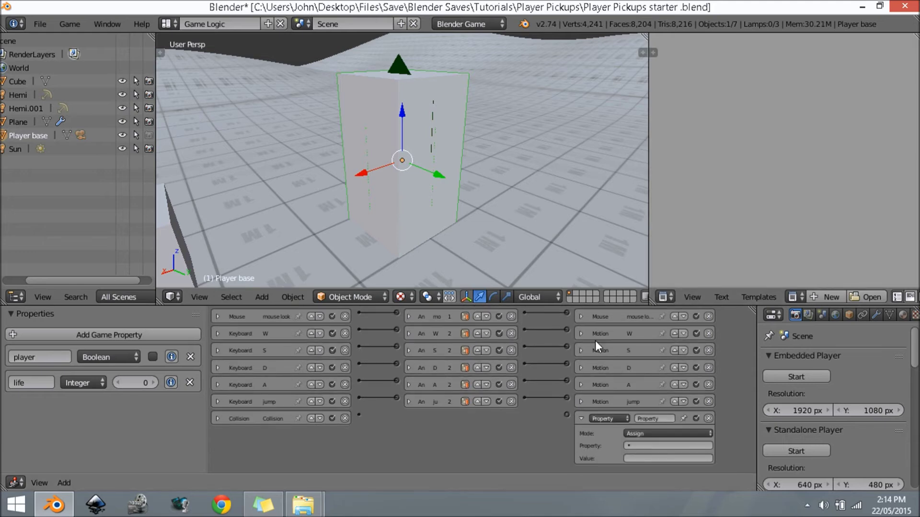
{"action": "middle_click_drag", "start_coordinate": [682, 441], "coordinate": [656, 386]}
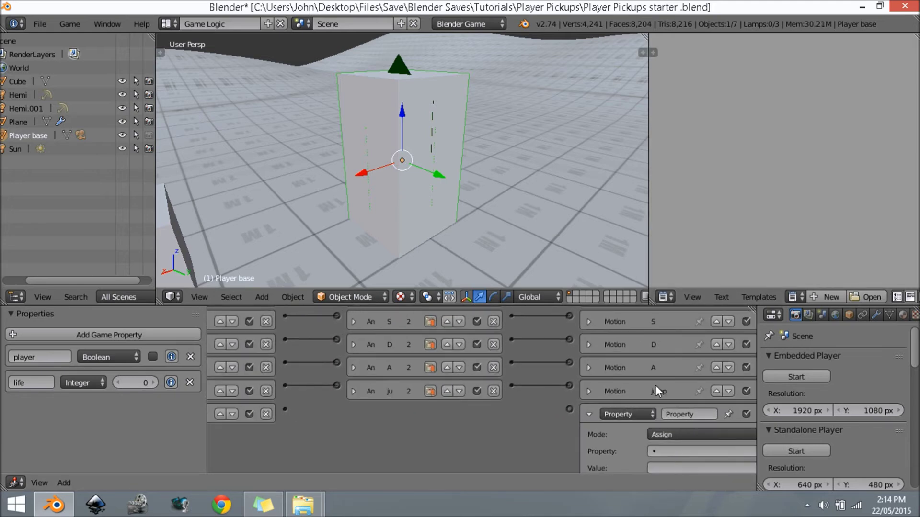
{"action": "key", "text": "ctrl+Up"}
{"action": "scroll", "coordinate": [715, 232], "scroll_direction": "up", "scroll_amount": 2}
{"action": "scroll", "coordinate": [767, 261], "scroll_direction": "down", "scroll_amount": 1}
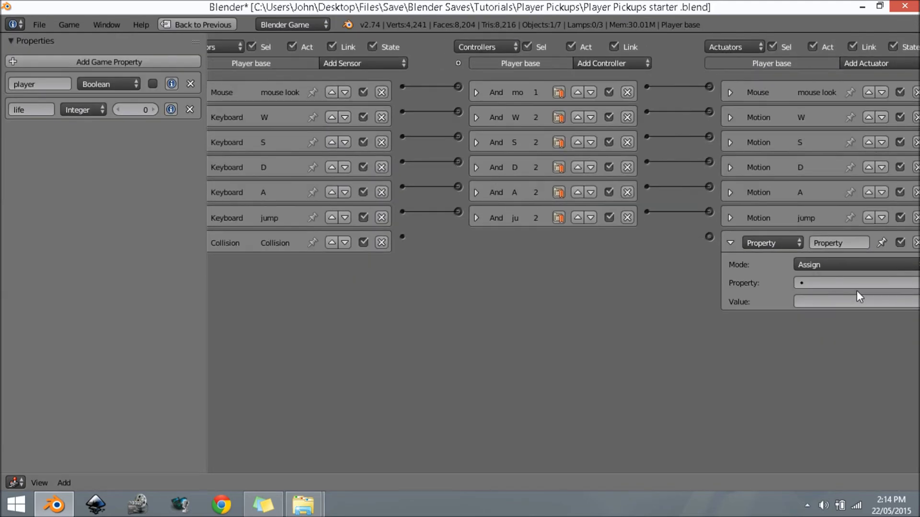
{"action": "left_click", "coordinate": [854, 283]}
{"action": "left_click", "coordinate": [851, 302]}
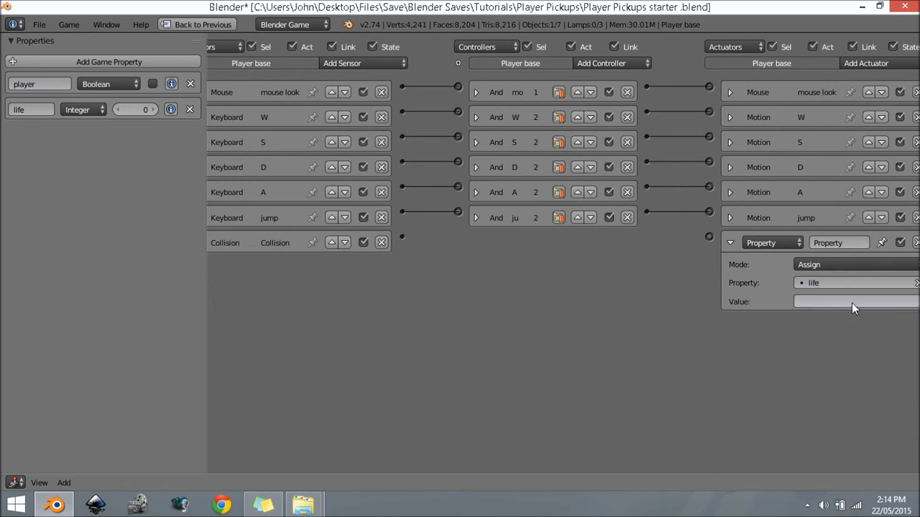
Set the actuator to Add mode with a value of 1.
{"action": "middle_click_drag", "start_coordinate": [749, 298], "coordinate": [737, 297]}
{"action": "scroll", "coordinate": [855, 321], "scroll_direction": "up", "scroll_amount": 4}
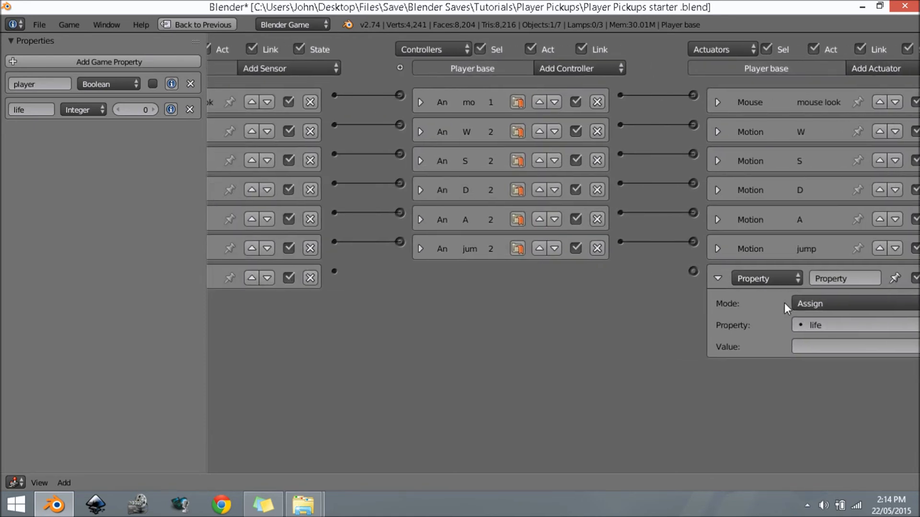
{"action": "left_click", "coordinate": [824, 301]}
{"action": "left_click", "coordinate": [837, 268]}
{"action": "scroll", "coordinate": [815, 306], "scroll_direction": "right", "scroll_amount": 3, "text": "ctrl"}
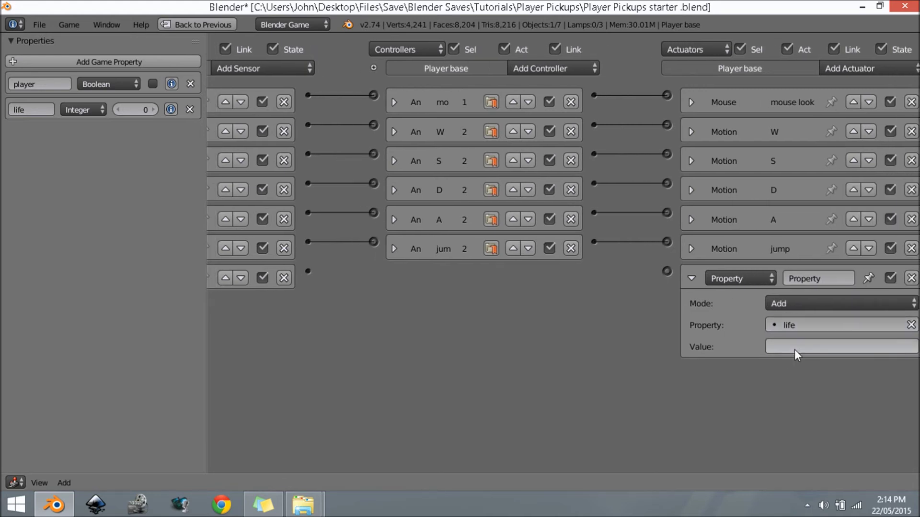
{"action": "left_click", "coordinate": [803, 347]}
{"action": "type", "text": "1"}
{"action": "key", "text": "Return"}
{"action": "left_click", "coordinate": [802, 350]}
{"action": "type", "text": "-1"}
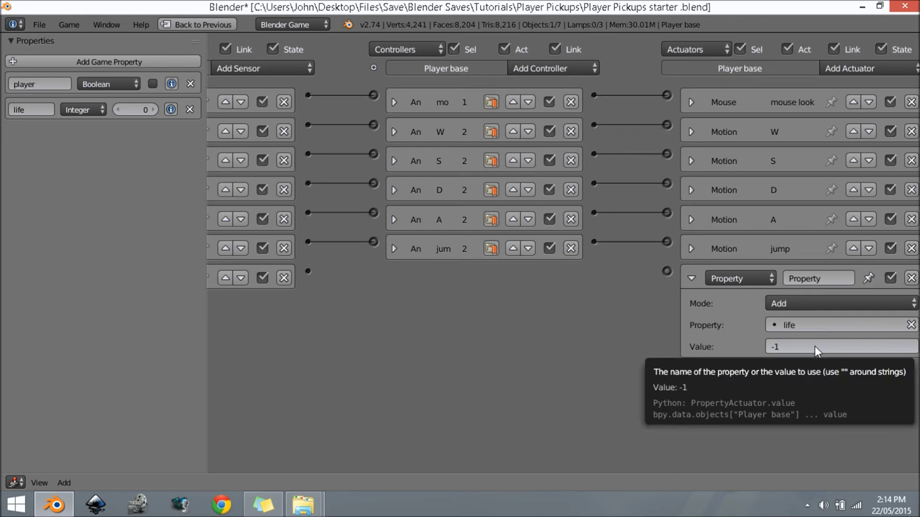
{"action": "left_click", "coordinate": [804, 351]}
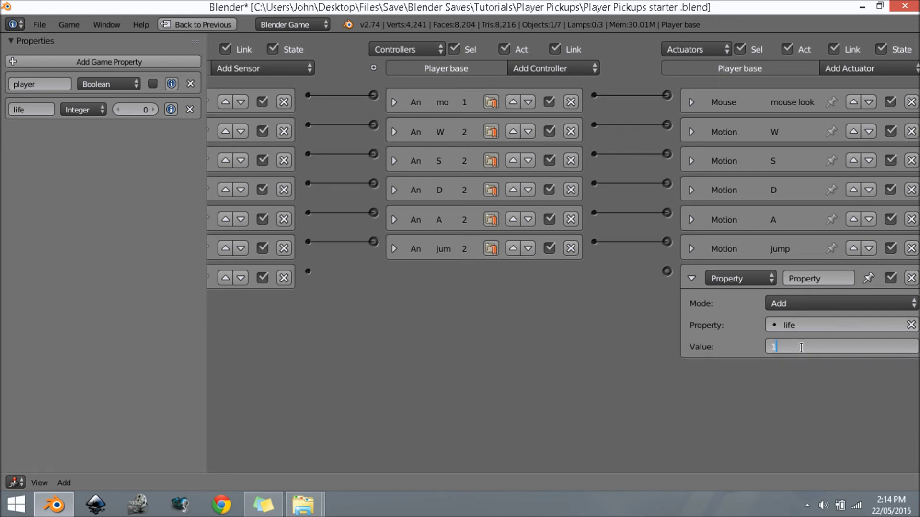
{"action": "key", "text": "Return"}
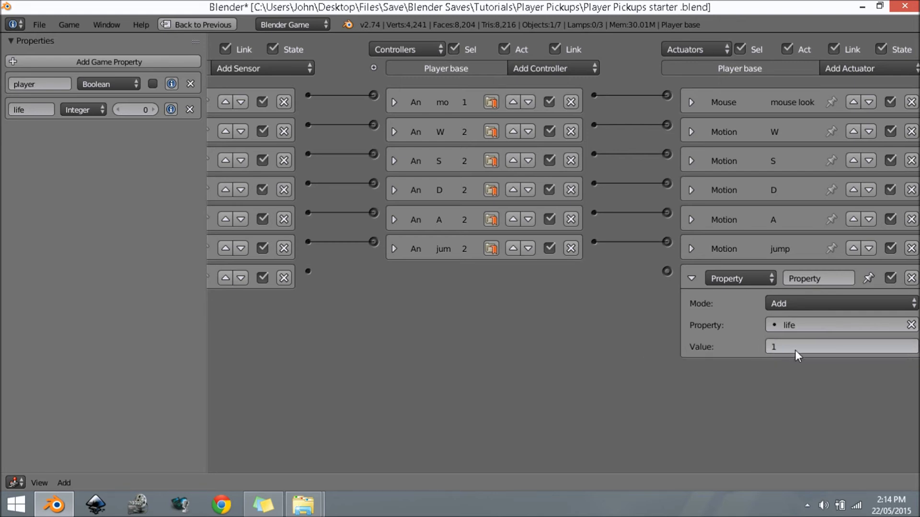
Link the Collision sensor to the Property actuator, fold the bricks, and enable debug display for life.
{"action": "left_click", "coordinate": [691, 279]}
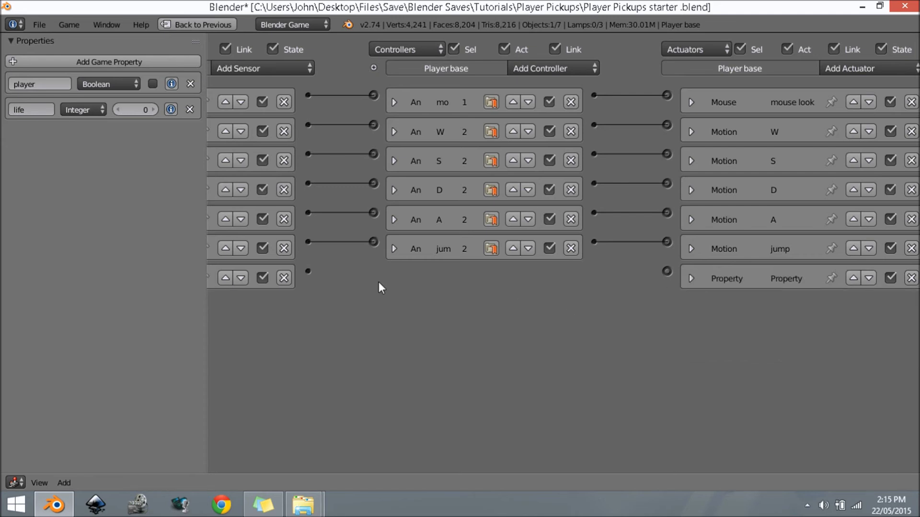
{"action": "left_click_drag", "start_coordinate": [308, 271], "coordinate": [667, 271]}
{"action": "left_click", "coordinate": [397, 278]}
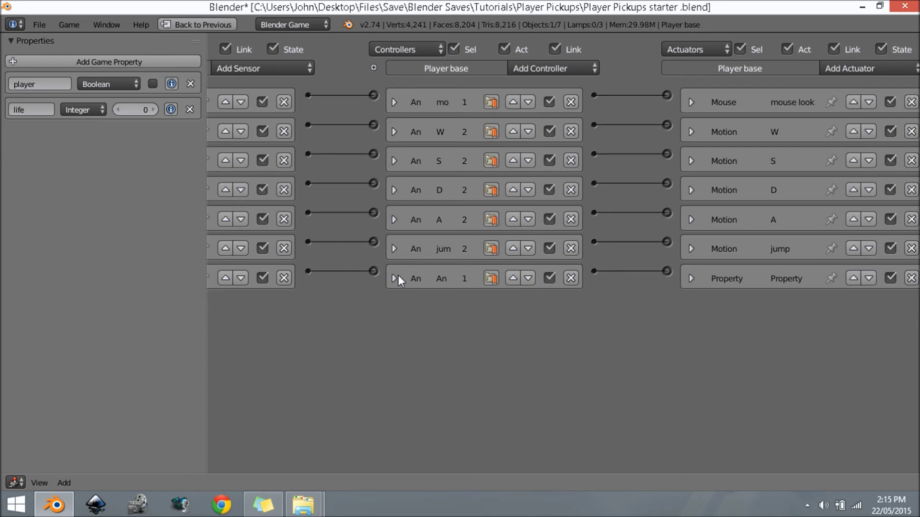
{"action": "key", "text": "Home"}
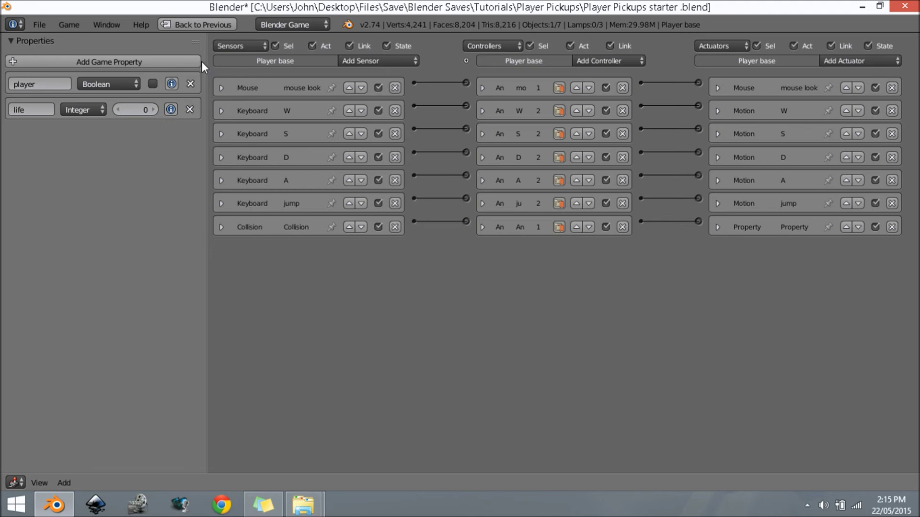
{"action": "left_click", "coordinate": [170, 109]}
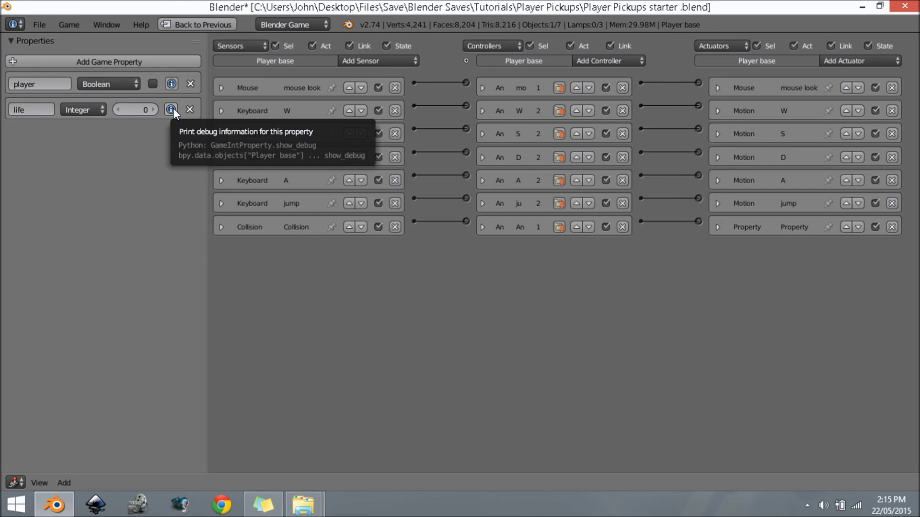
{"action": "left_click", "coordinate": [76, 23]}
Turn on Show Debug Properties, then play-test walking into the cube so life rises from 0 to 1.
{"action": "left_click", "coordinate": [64, 64]}
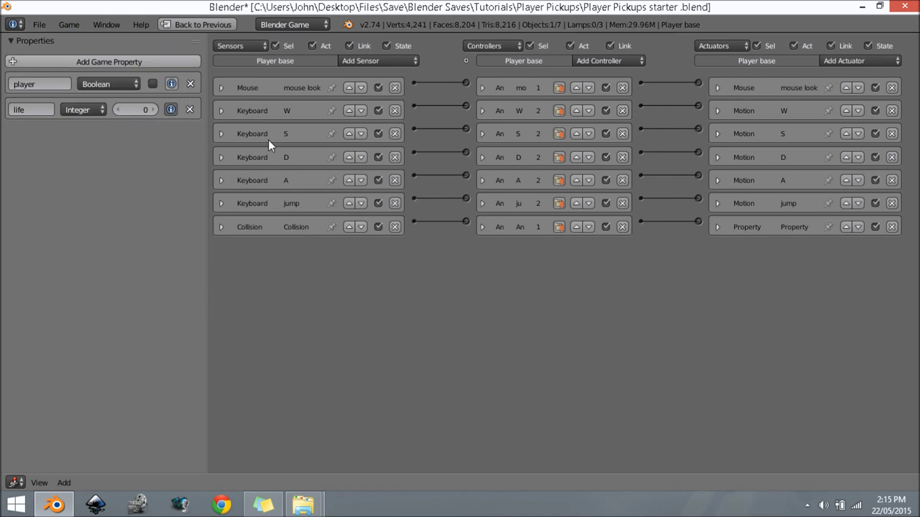
{"action": "key", "text": "ctrl+Up"}
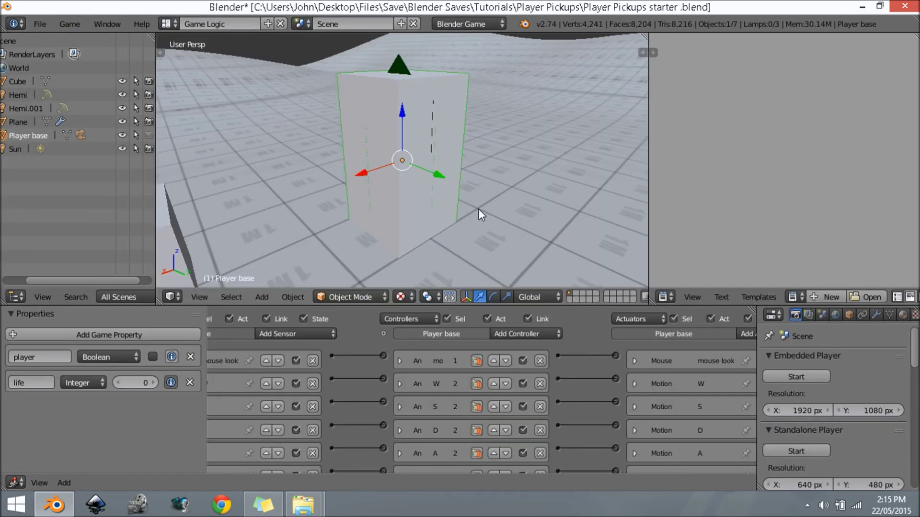
{"action": "key", "text": "KP_0"}
{"action": "key", "text": "p"}
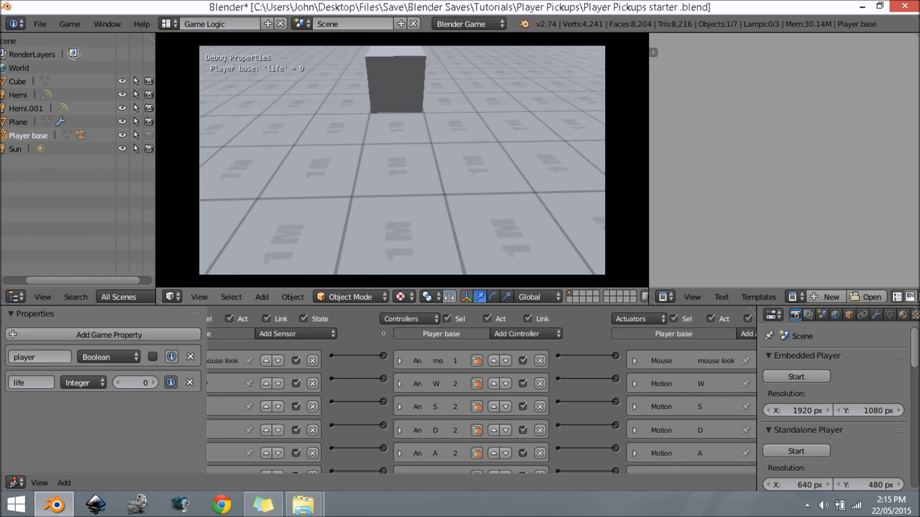
{"action": "key", "text": "w"}
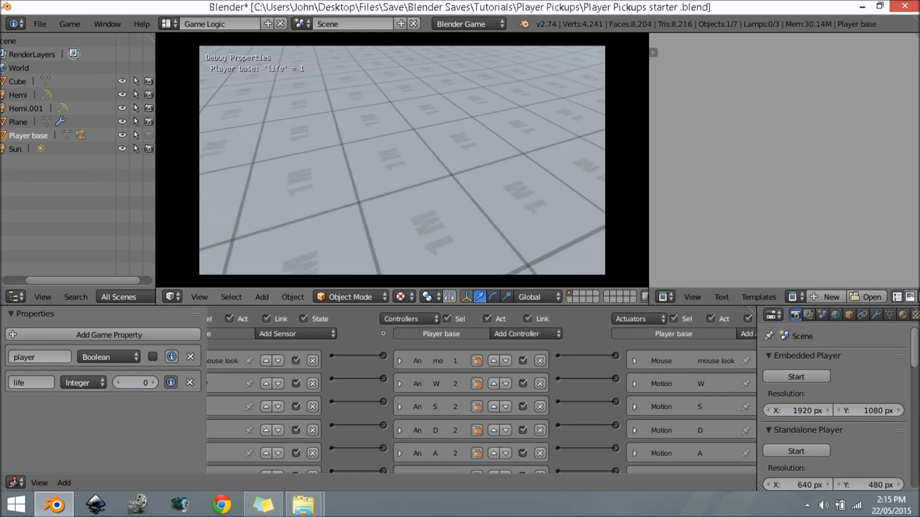
{"action": "key", "text": "Escape"}
{"action": "middle_click_drag", "start_coordinate": [338, 151], "coordinate": [440, 203]}
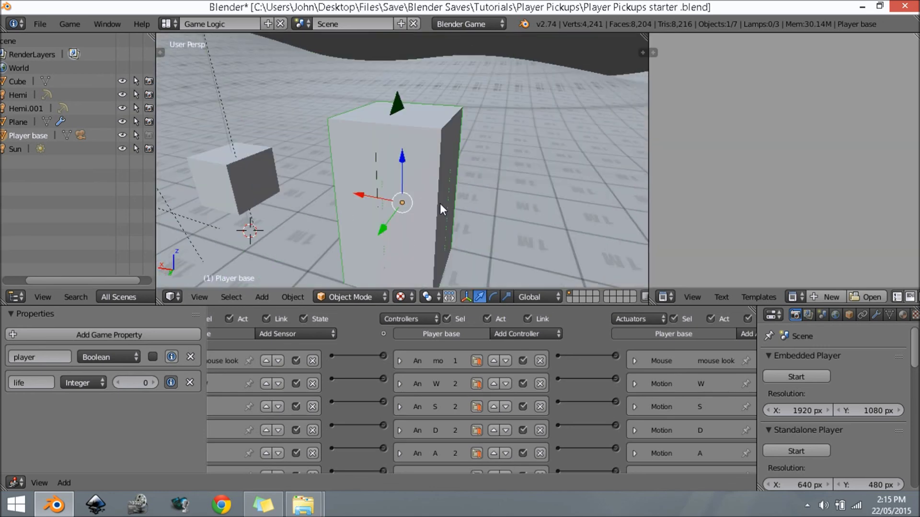
Duplicate the pickup cube three times, placing Cube.001–Cube.003 around the floor at floor height.
{"action": "scroll", "coordinate": [439, 203], "scroll_direction": "down", "scroll_amount": 2}
{"action": "right_click", "coordinate": [296, 165]}
{"action": "middle_click_drag", "start_coordinate": [274, 173], "coordinate": [435, 185]}
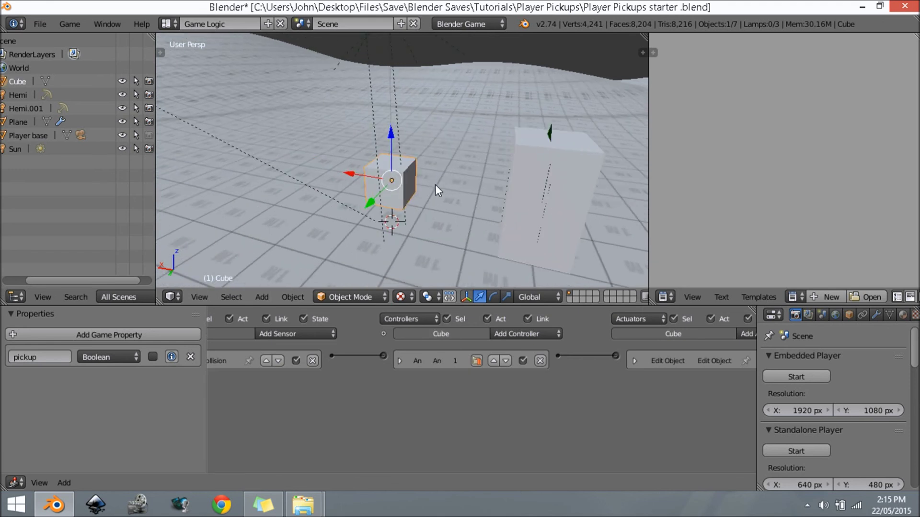
{"action": "key", "text": "shift+d"}
{"action": "left_click", "coordinate": [396, 128]}
{"action": "key", "text": "shift+d"}
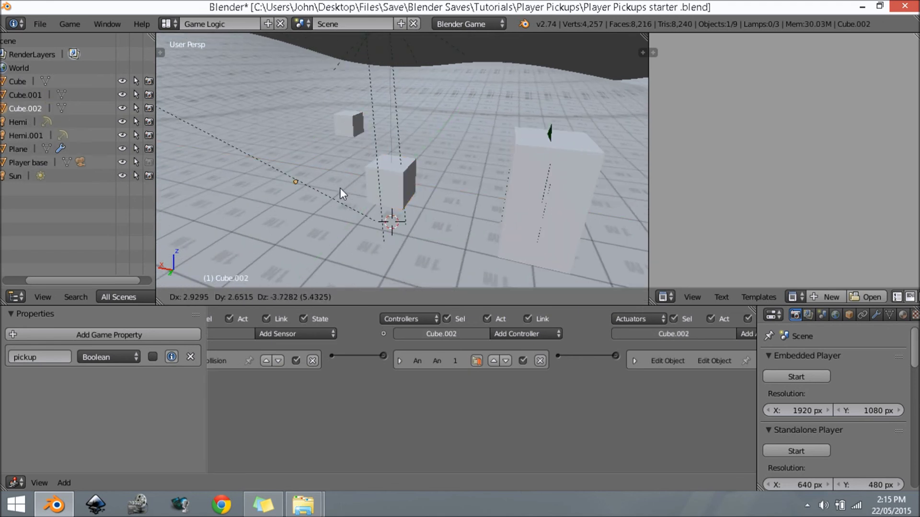
{"action": "key", "text": "shift+z"}
{"action": "left_click", "coordinate": [282, 197]}
{"action": "key", "text": "shift+d"}
{"action": "key", "text": "shift+z"}
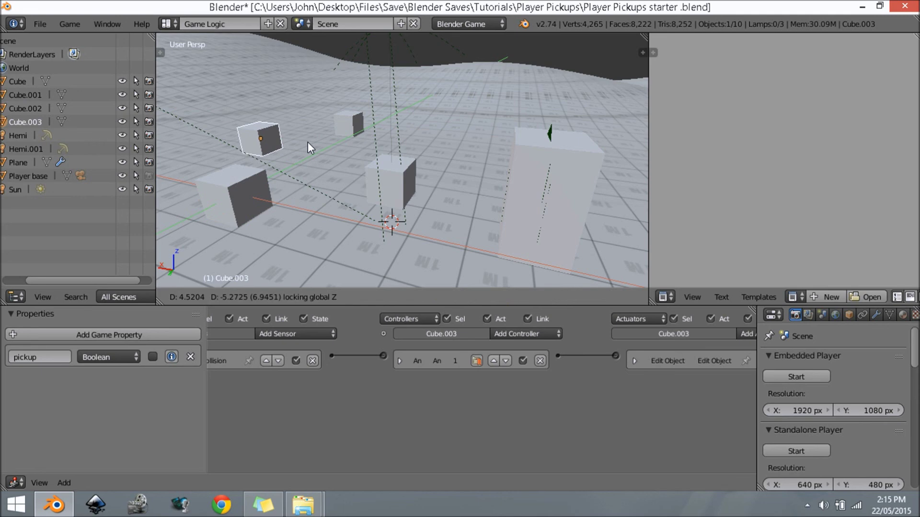
{"action": "left_click", "coordinate": [306, 141]}
Play-test from the game camera, collecting the cubes until life reaches 4.
{"action": "key", "text": "KP_0"}
{"action": "key", "text": "p"}
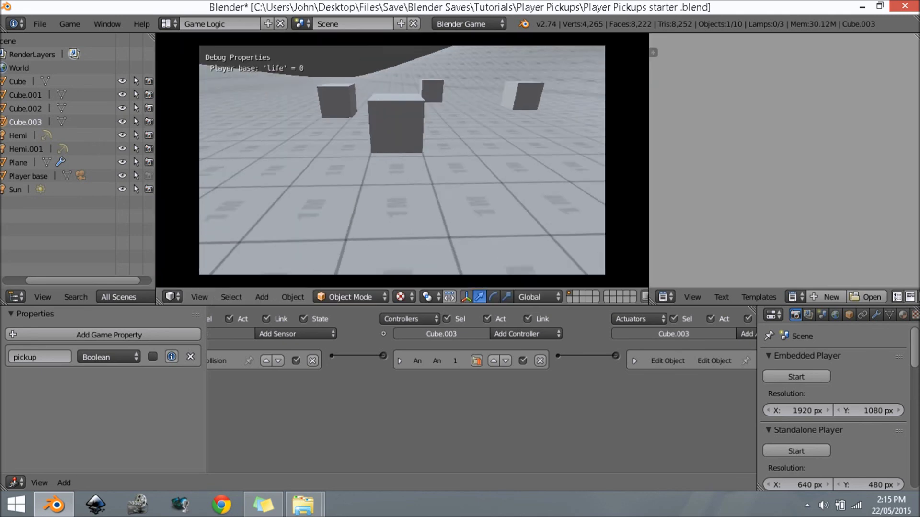
{"action": "key", "text": "w"}
{"action": "key", "text": "w"}
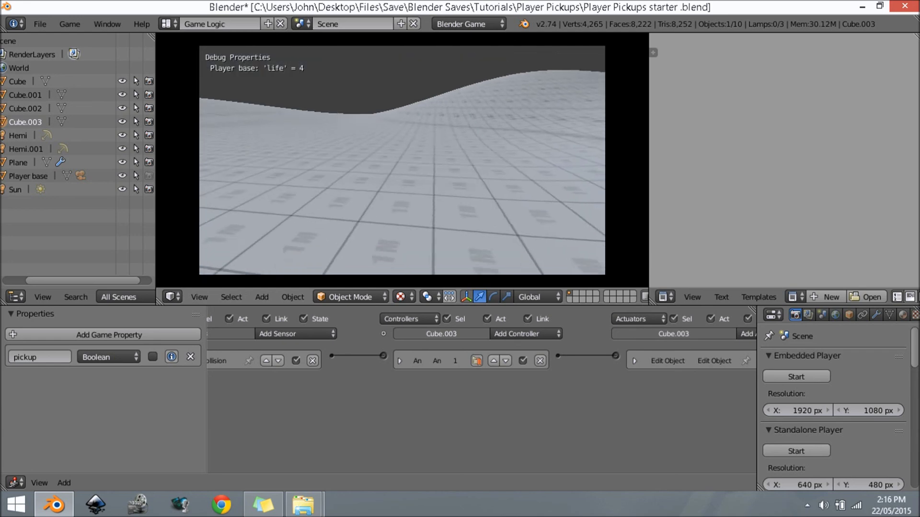
{"action": "key", "text": "Escape"}
Orbit and zoom the 3D view to survey the four scattered pickup cubes.
{"action": "middle_click_drag", "start_coordinate": [361, 166], "coordinate": [493, 200]}
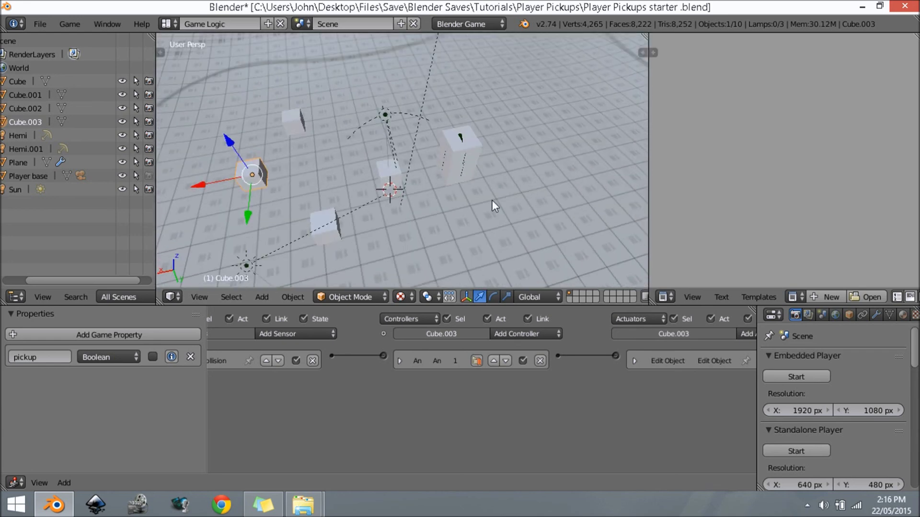
{"action": "middle_click_drag", "start_coordinate": [514, 169], "coordinate": [315, 178]}
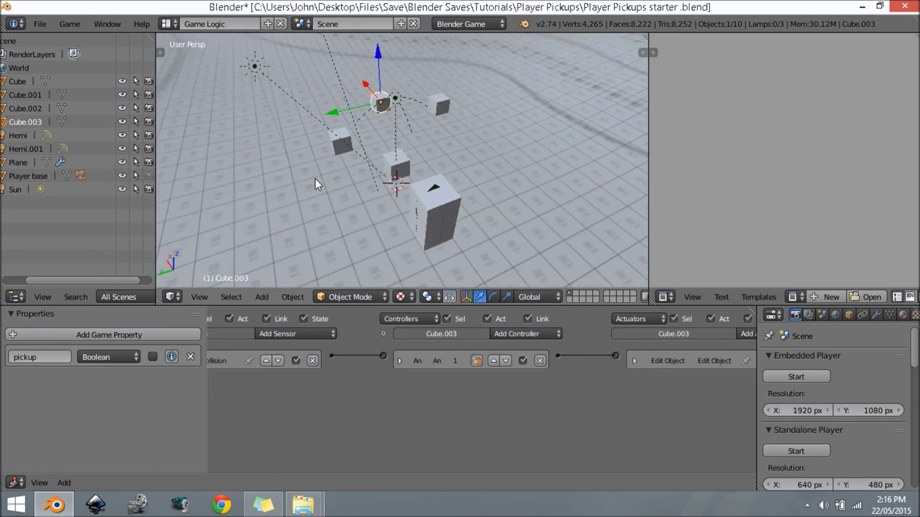
{"action": "scroll", "coordinate": [319, 170], "scroll_direction": "up", "scroll_amount": 3}
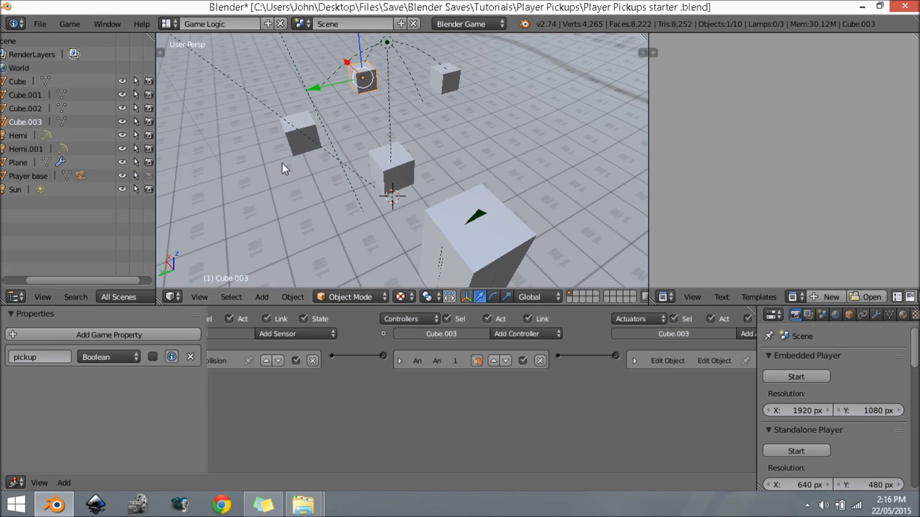
{"action": "middle_click_drag", "start_coordinate": [282, 162], "coordinate": [329, 165]}
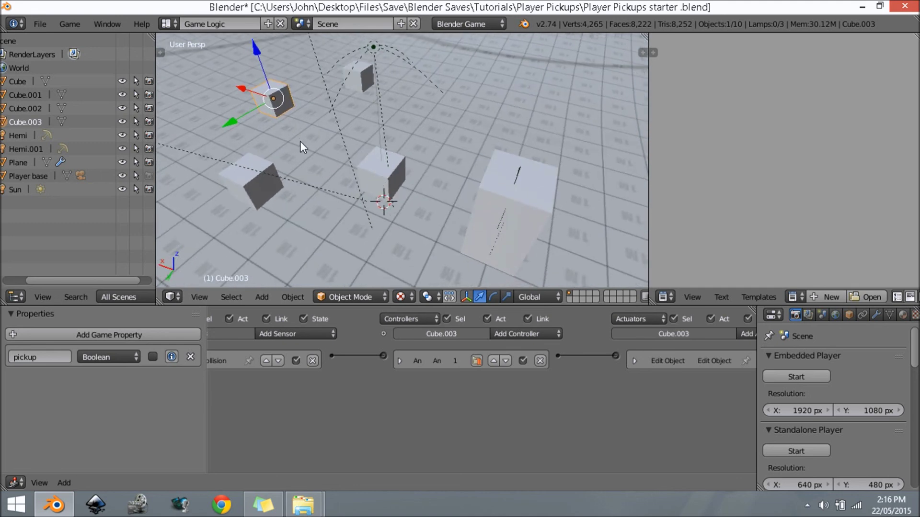
{"action": "left_click", "coordinate": [809, 506]}
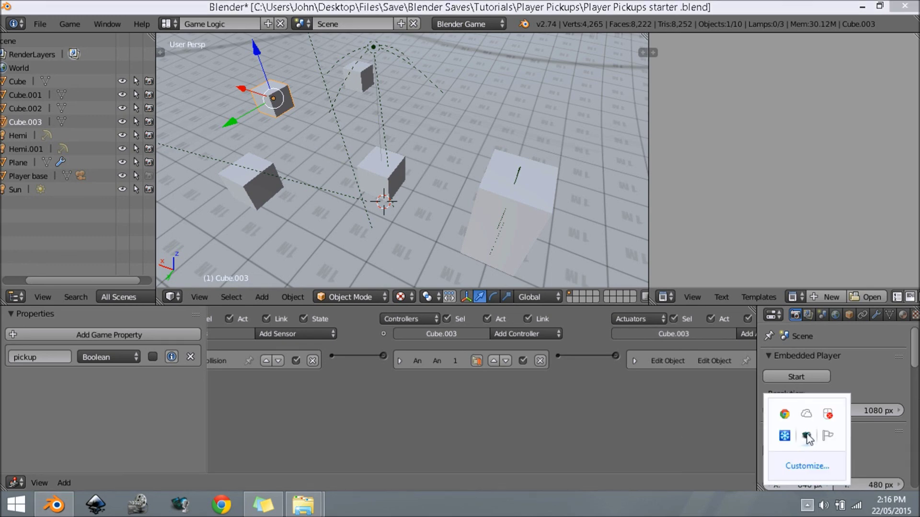